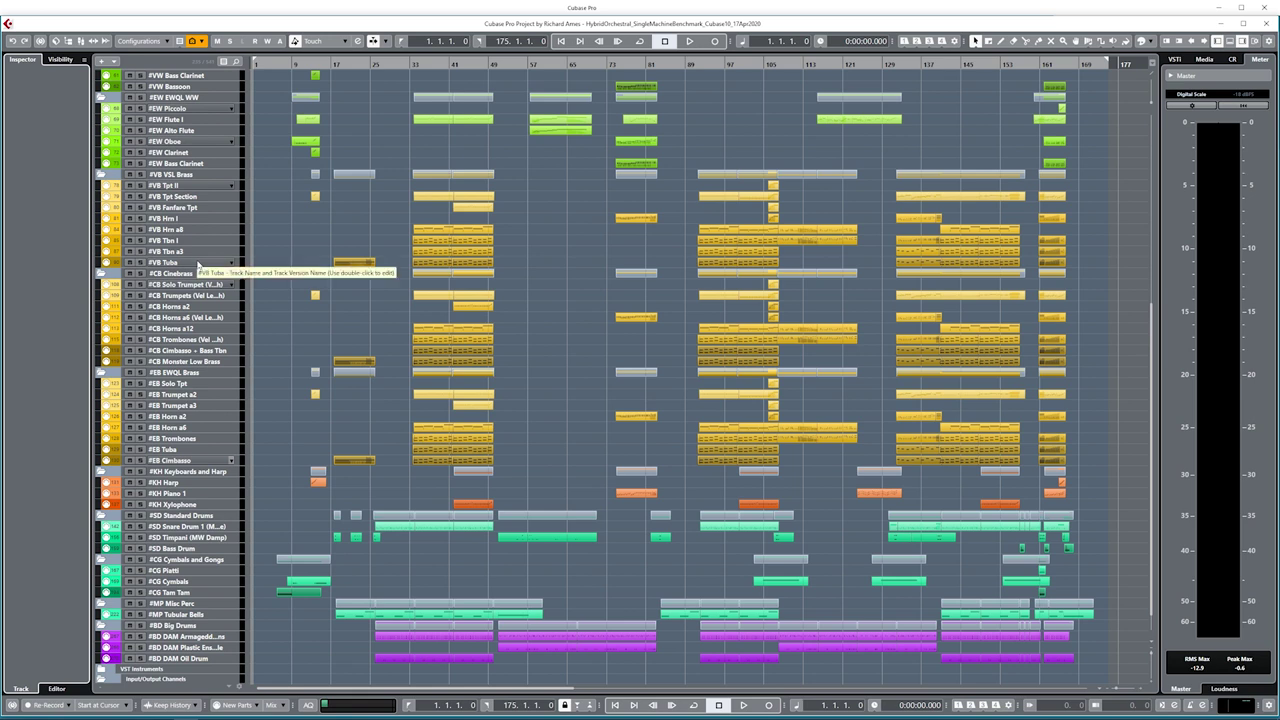
pyautogui.scroll(-1, 332, 302)
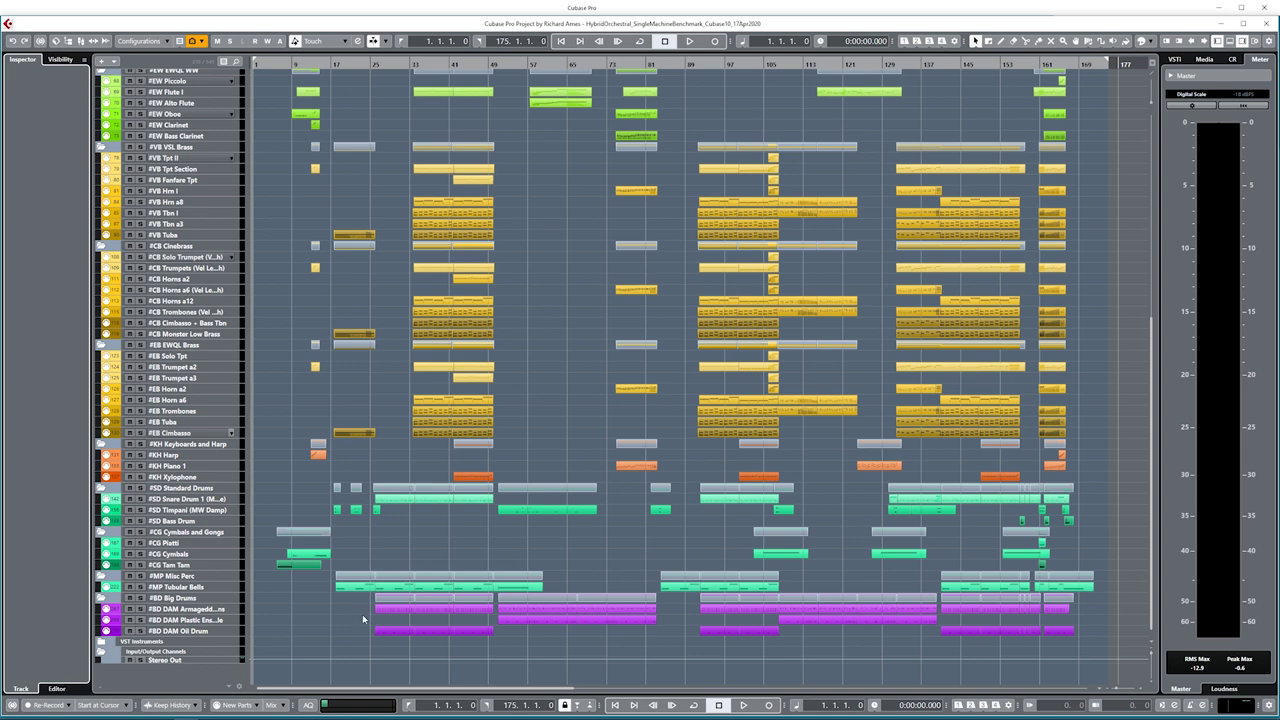
pyautogui.scroll(10, 362, 614)
pyautogui.scroll(-10, 511, 304)
pyautogui.scroll(10, 508, 355)
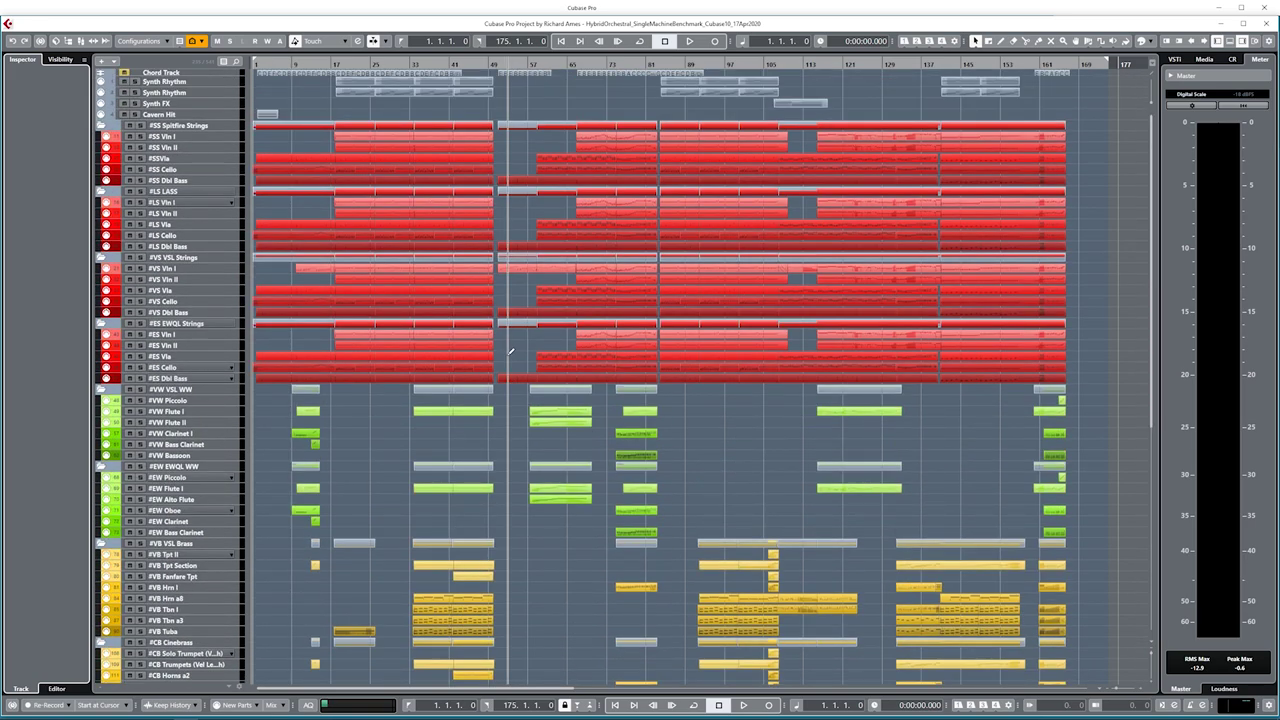
pyautogui.scroll(-20, 507, 353)
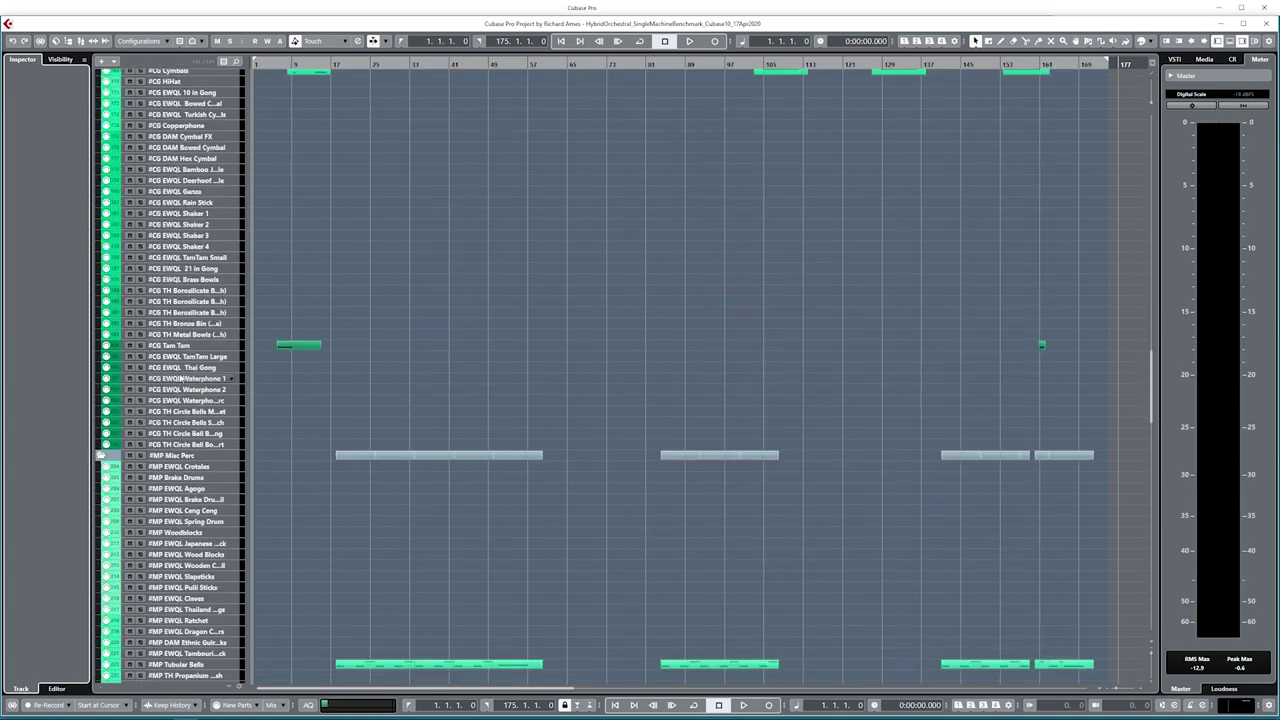
# Expand the VST Instruments folder to reveal Sopranos, Altos and the Vienna Ensemble Pro output tracks
pyautogui.scroll(-20, 181, 378)
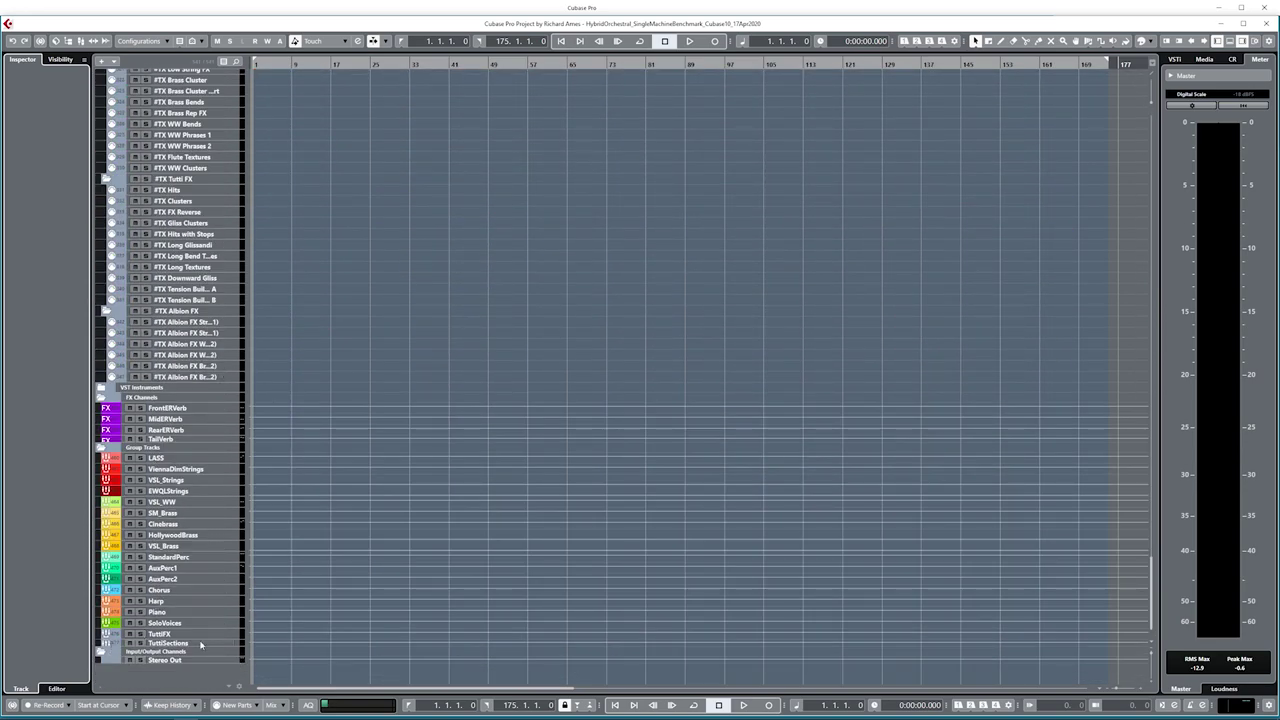
pyautogui.scroll(15, 184, 410)
pyautogui.scroll(-15, 184, 410)
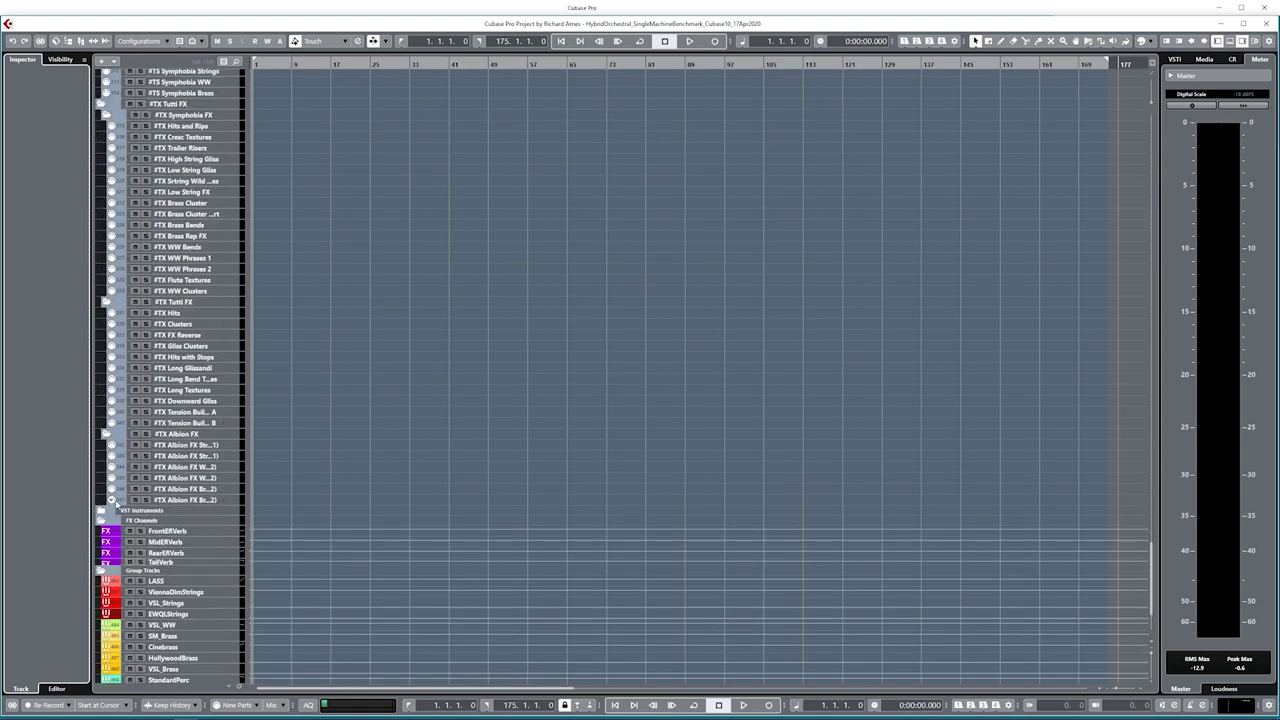
pyautogui.scroll(-4, 236, 495)
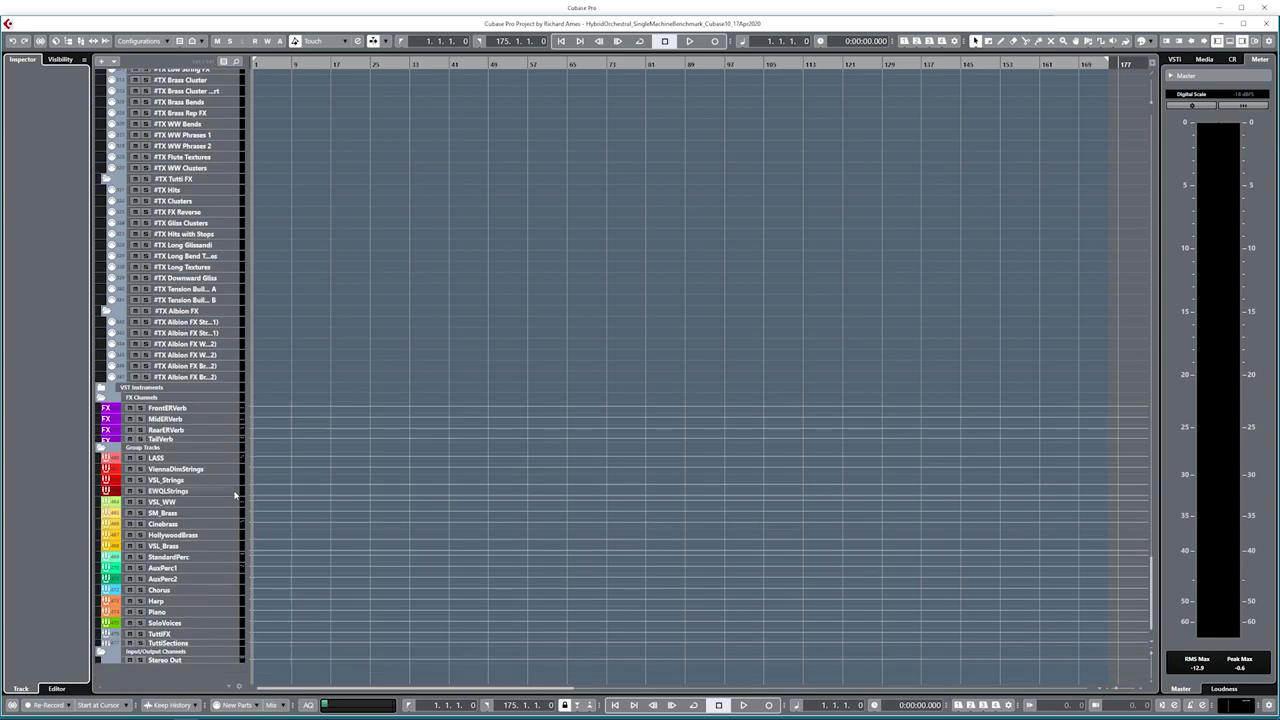
pyautogui.click(102, 390)
pyautogui.scroll(-8, 214, 390)
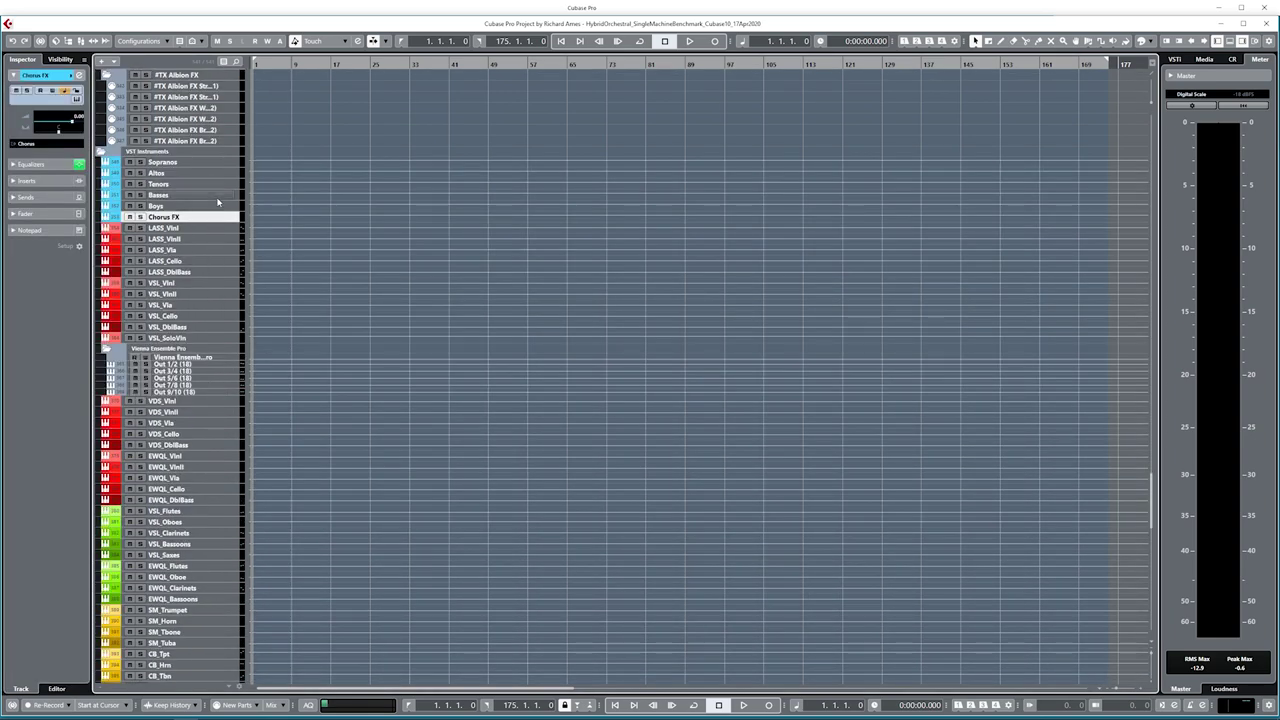
pyautogui.scroll(-15, 220, 343)
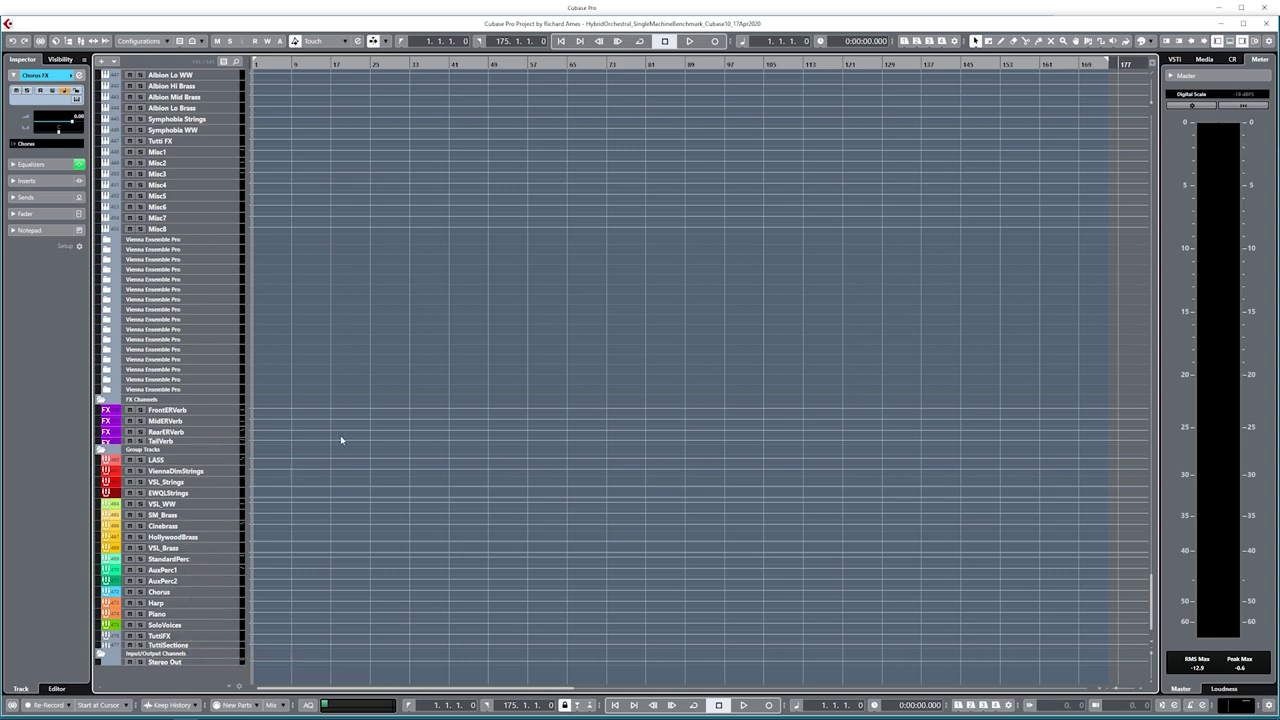
pyautogui.scroll(20, 341, 439)
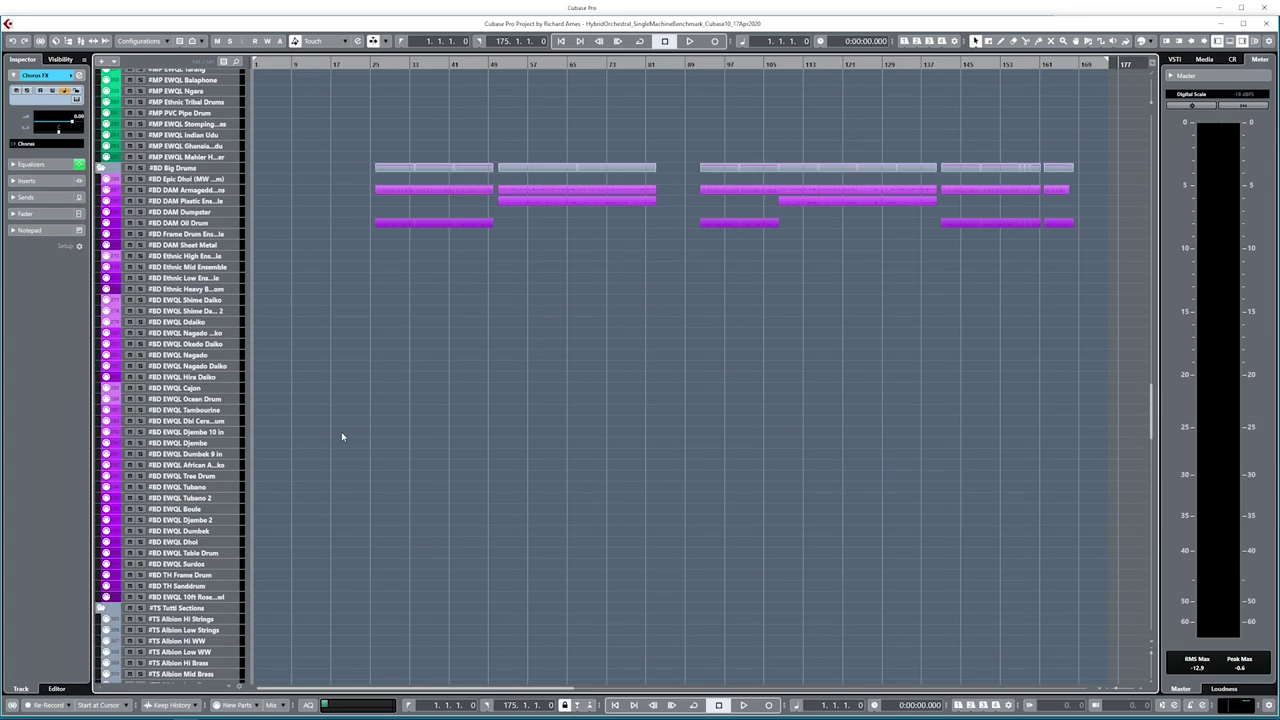
pyautogui.scroll(10, 341, 432)
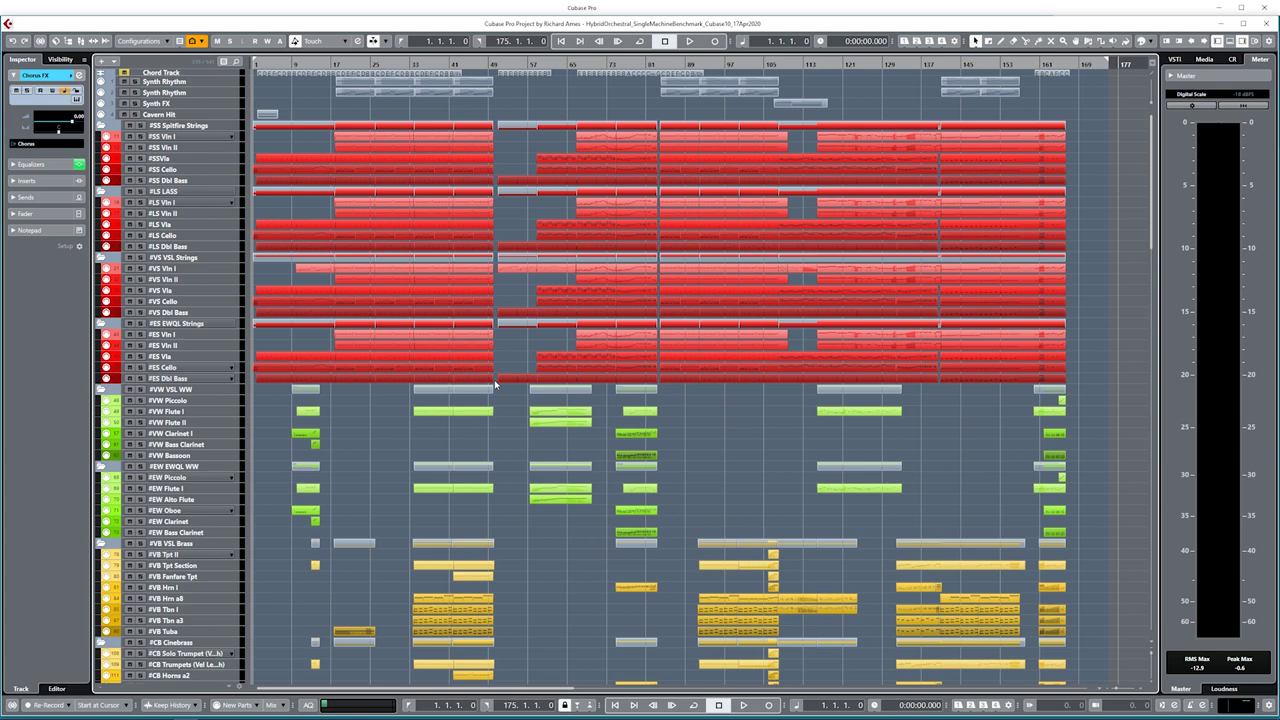
# Select the ES Vln I through ES Dbl Bass parts, then inspect the #VS Vla, #LS Vla and #SS Cello tracks
pyautogui.moveTo(495, 384); pyautogui.dragTo(268, 337)
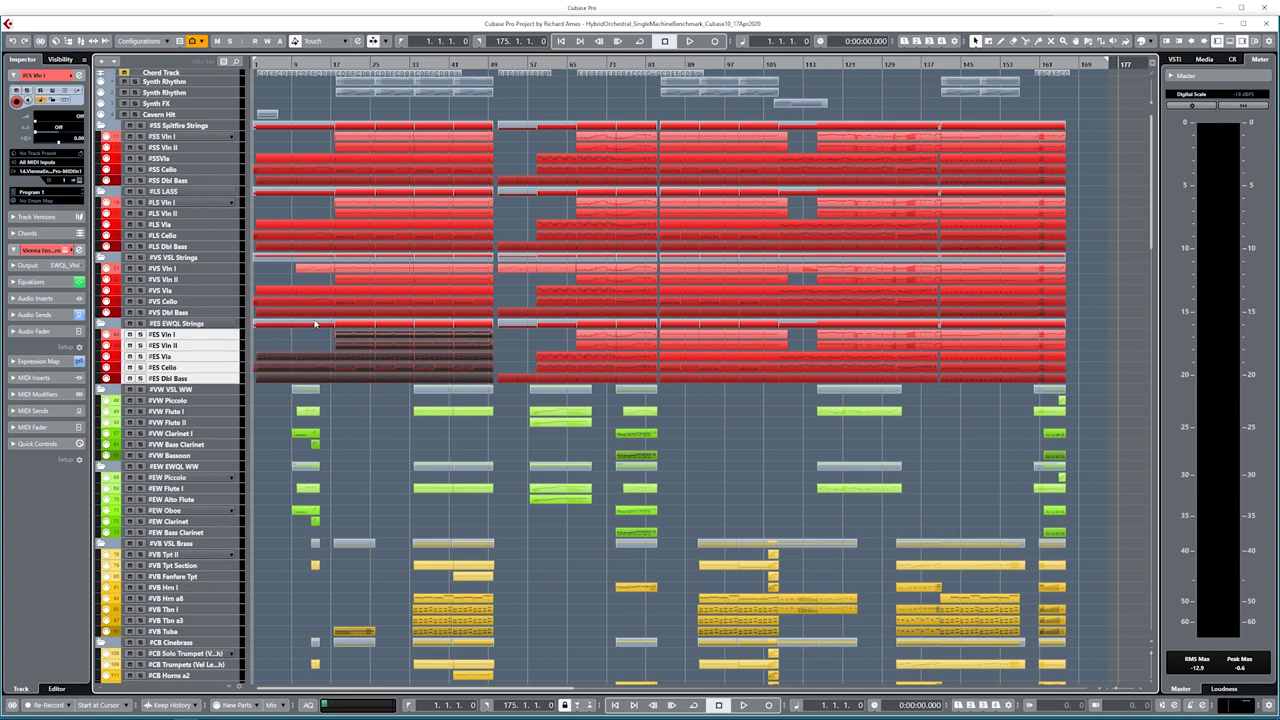
pyautogui.click(183, 291)
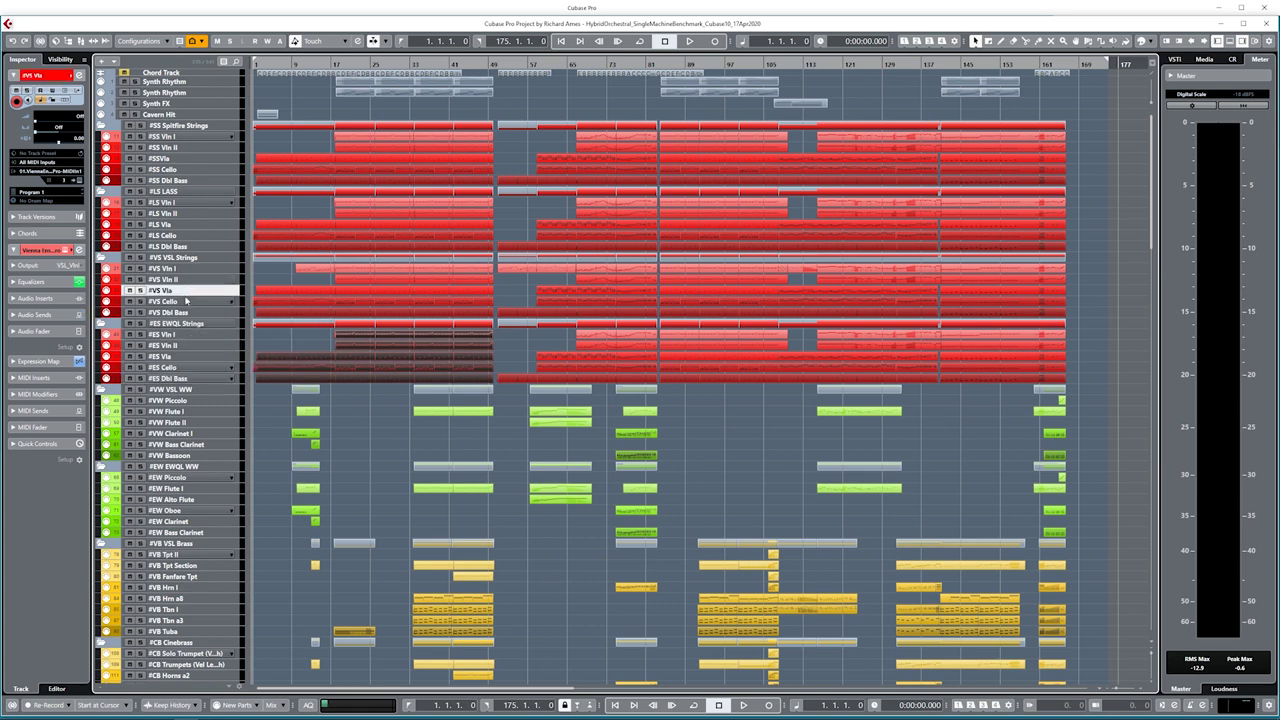
pyautogui.click(183, 228)
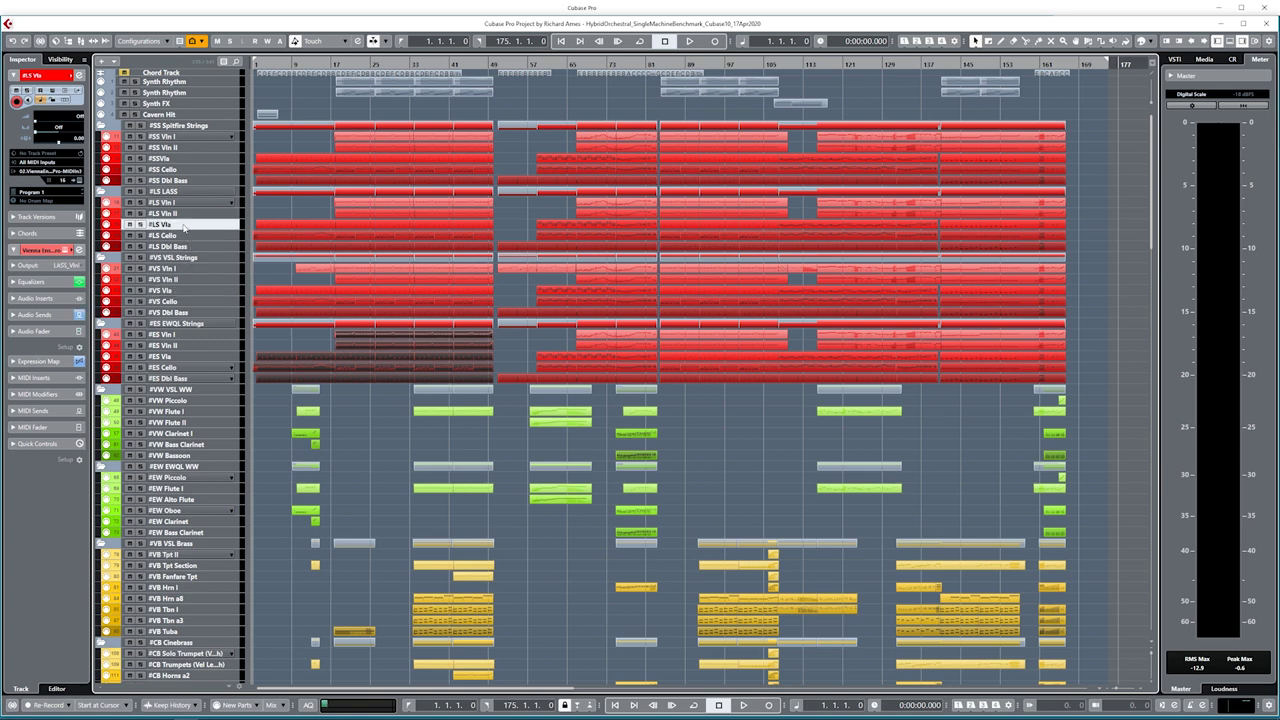
pyautogui.click(191, 167)
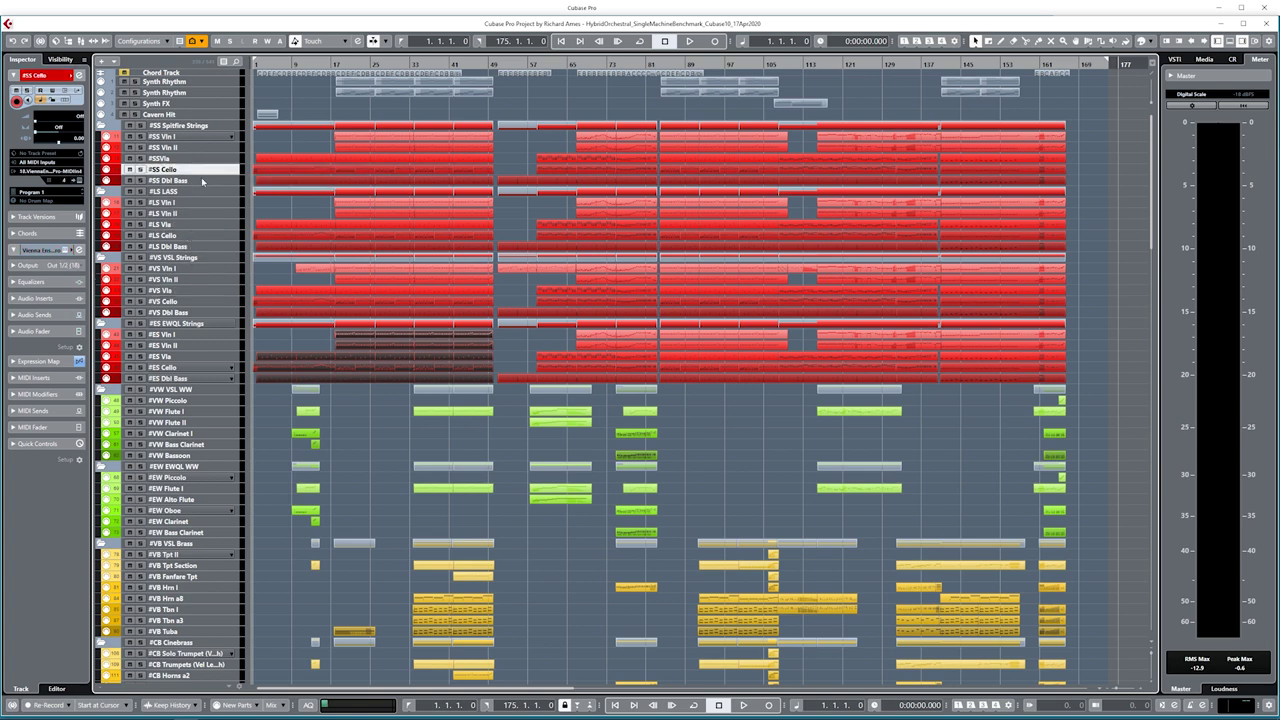
# Inspect the #EW Oboe, #VW Clarinet I and horn tracks, including #VB Hrn I
pyautogui.scroll(-3, 449, 372)
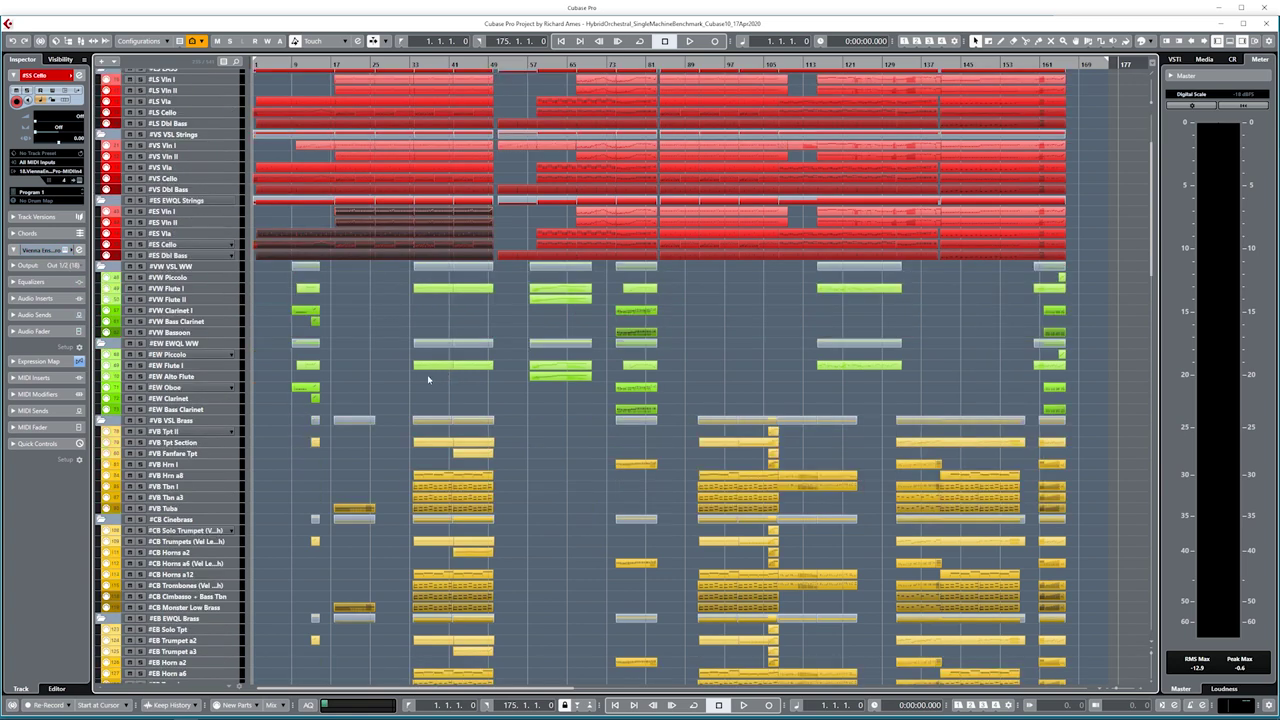
pyautogui.click(174, 389)
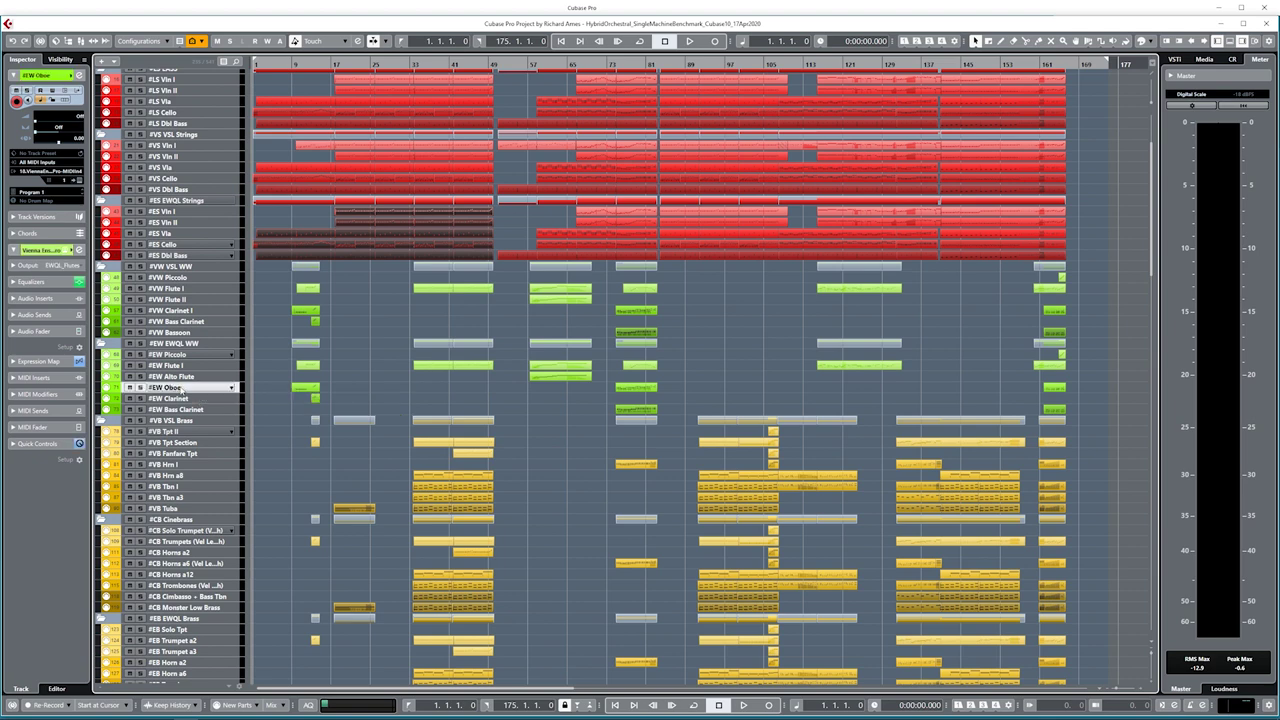
pyautogui.click(183, 310)
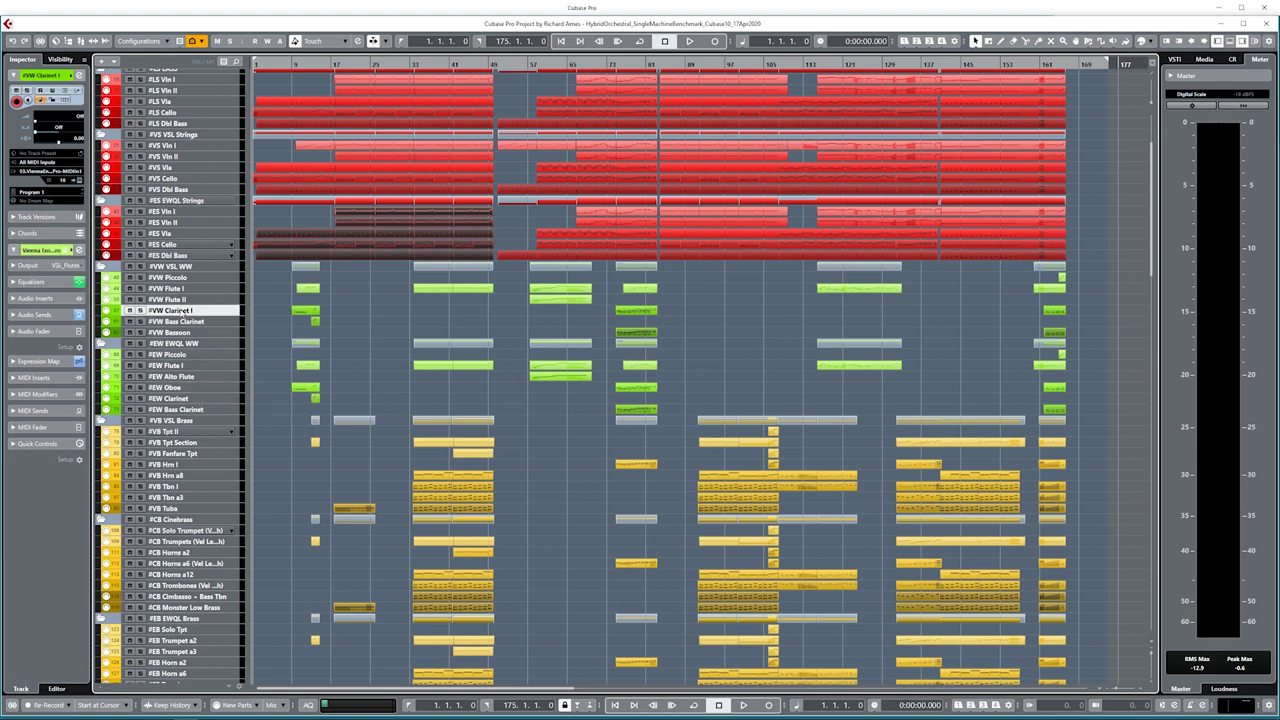
pyautogui.scroll(-3, 303, 495)
pyautogui.scroll(-3, 303, 495)
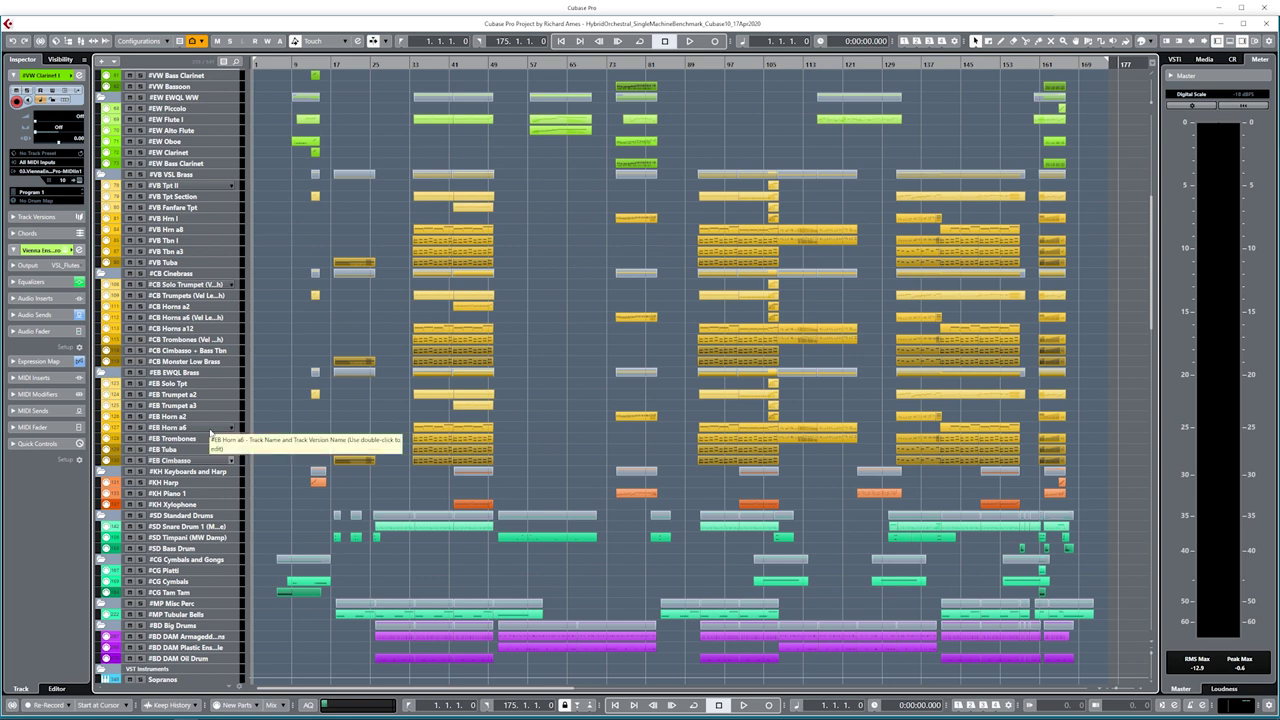
pyautogui.click(181, 427)
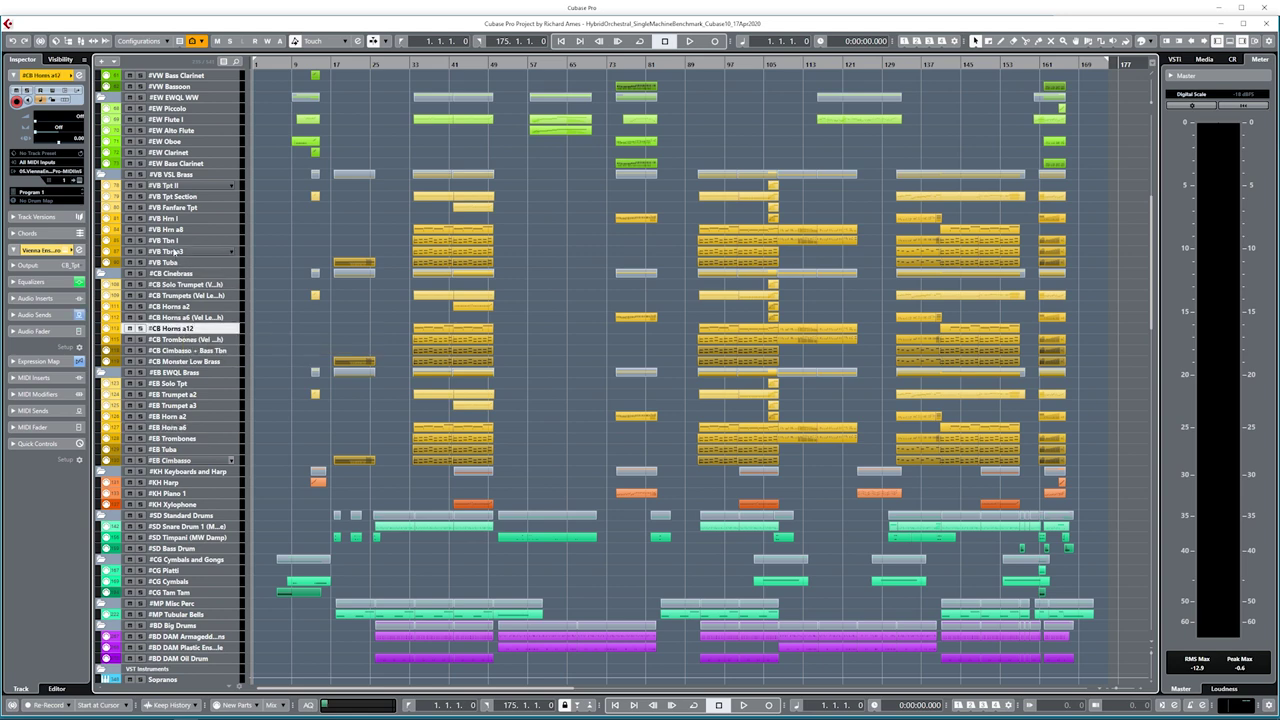
pyautogui.click(172, 218)
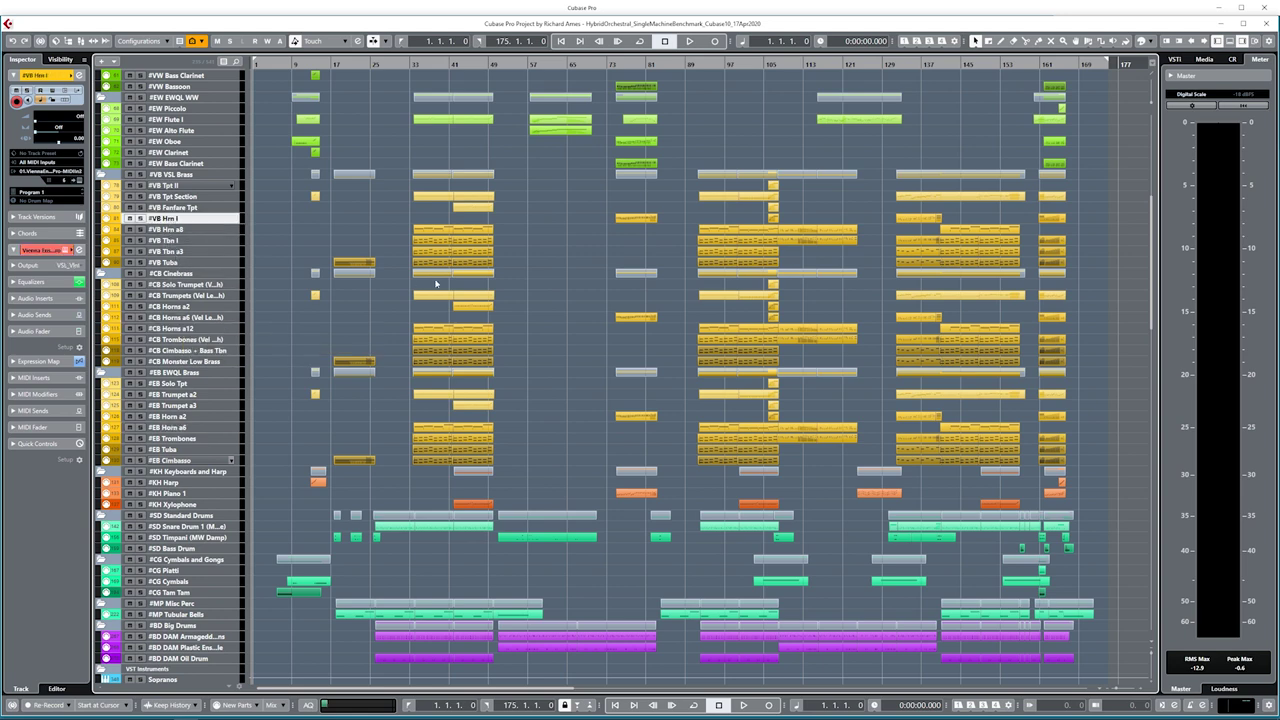
pyautogui.scroll(10, 538, 356)
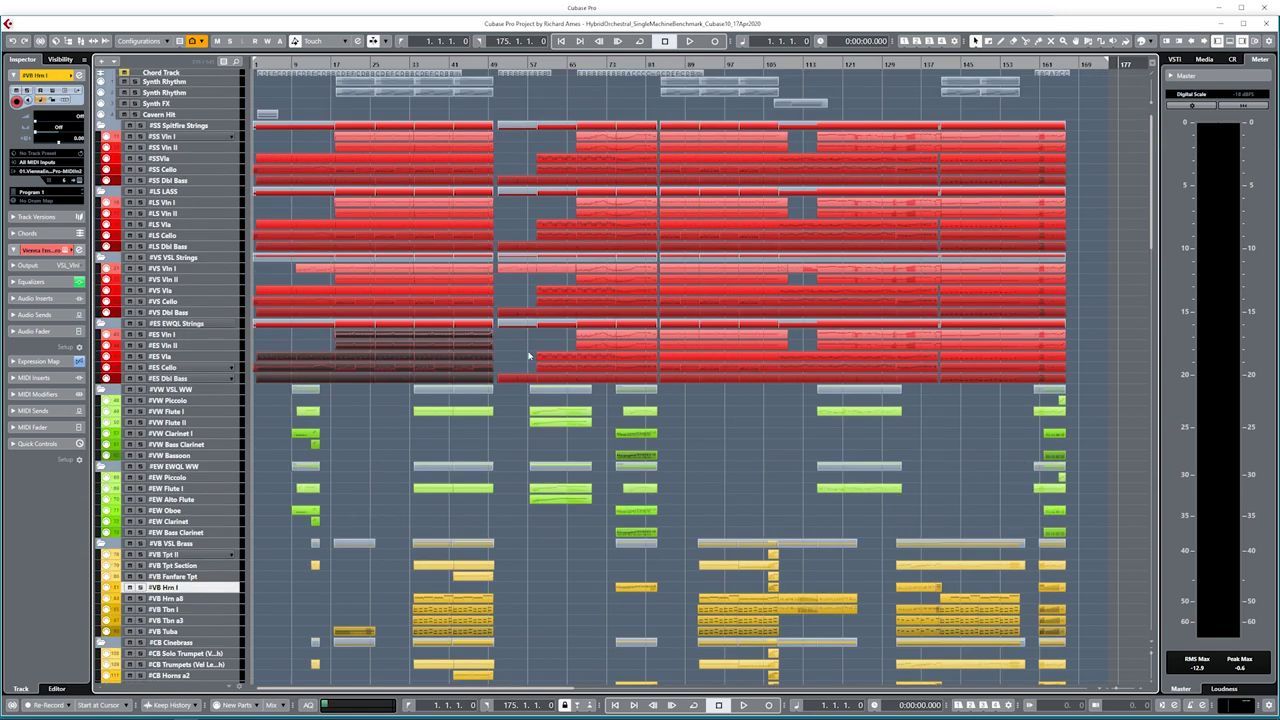
# Review Vienna Ensemble Pro's Spitfire Strings instance, minimise it, and bring up the Lucifer remote desktop
pyautogui.hotkey('alt', 'Tab')
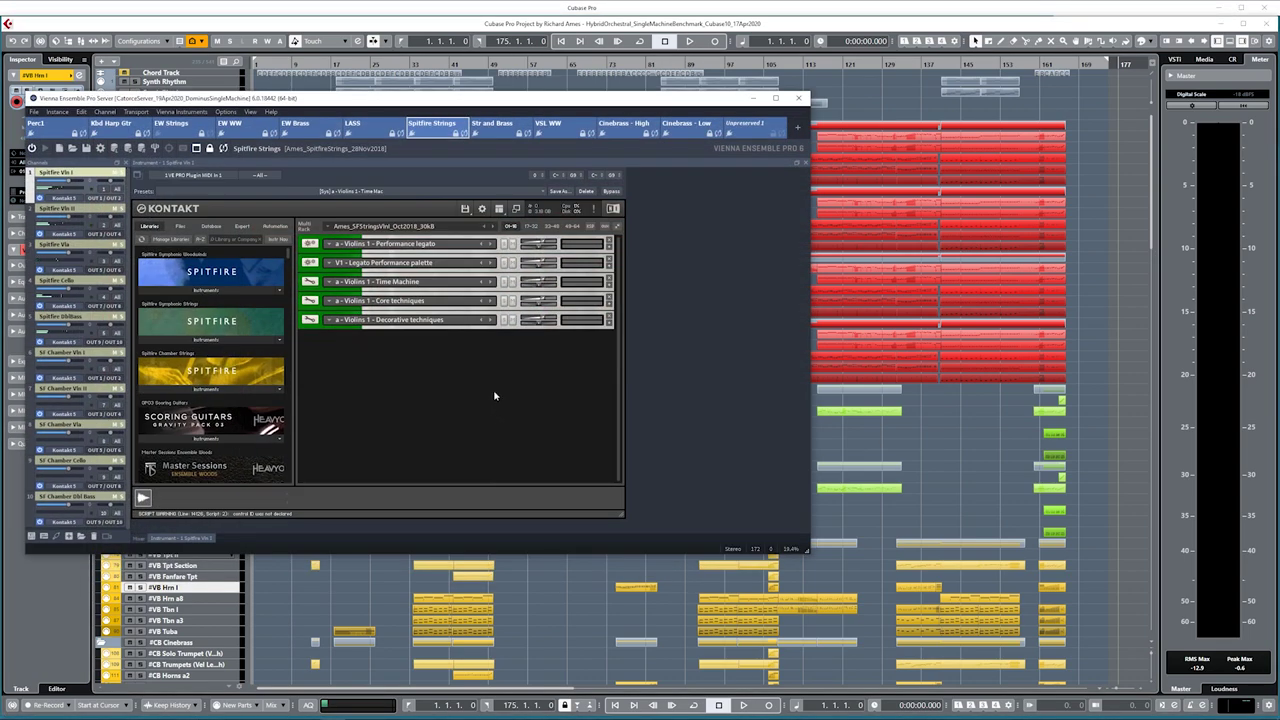
pyautogui.moveTo(746, 98); pyautogui.dragTo(866, 108)
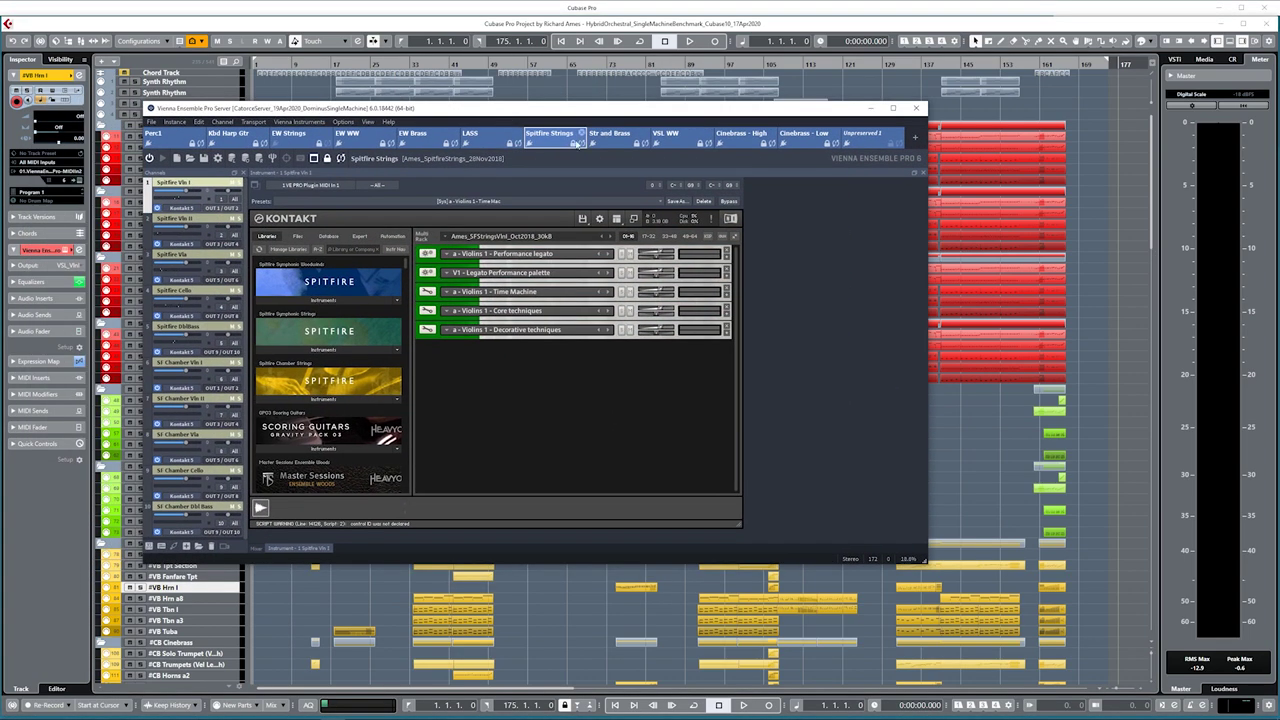
pyautogui.click(869, 108)
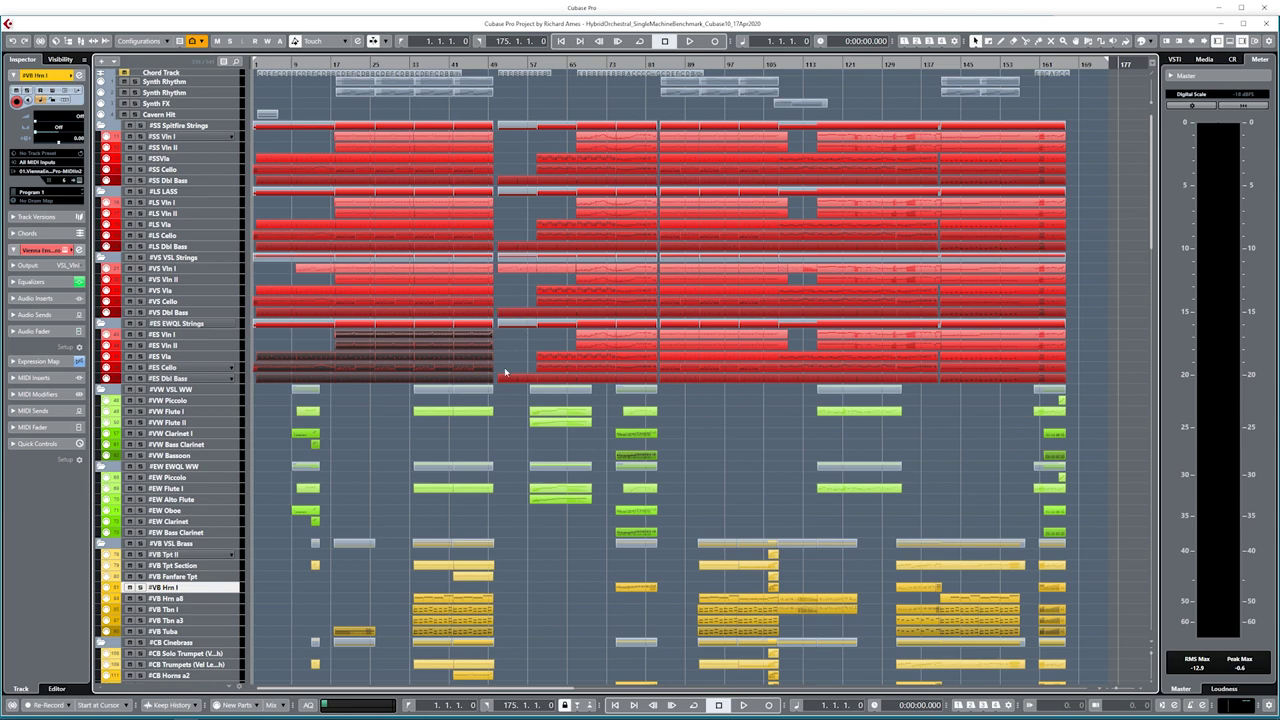
pyautogui.hotkey('alt', 'Tab')
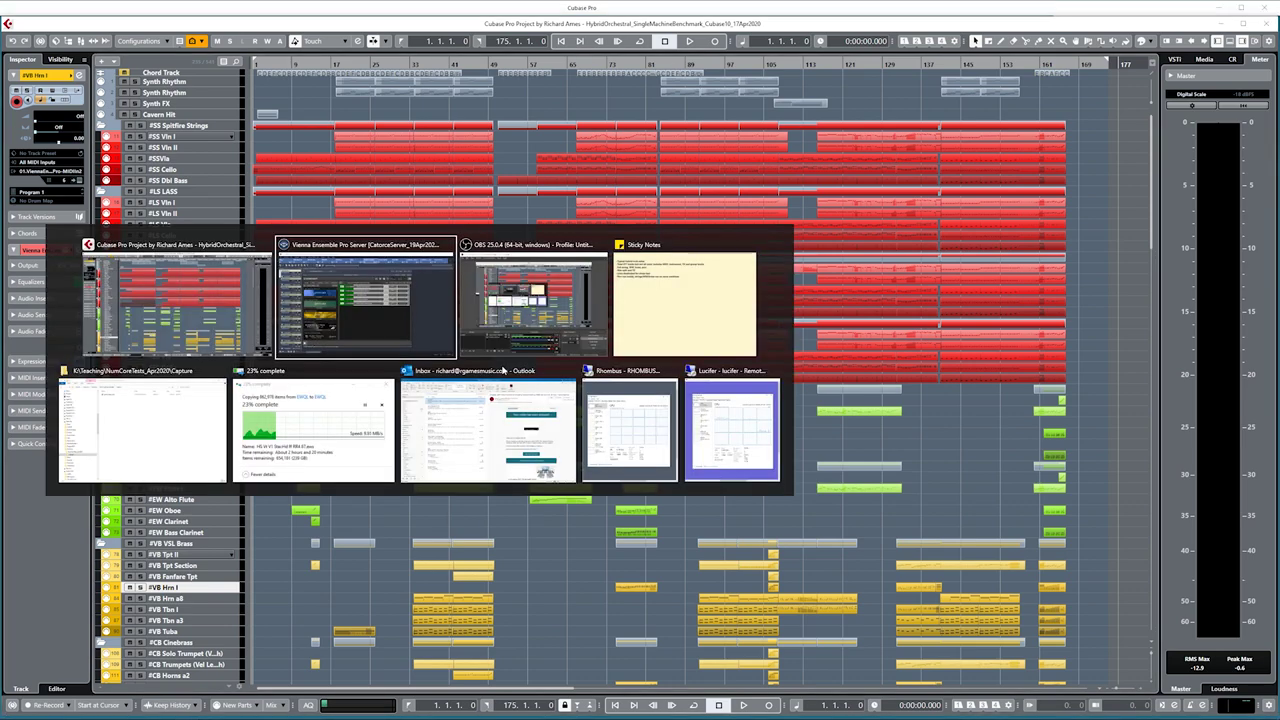
pyautogui.click(715, 410)
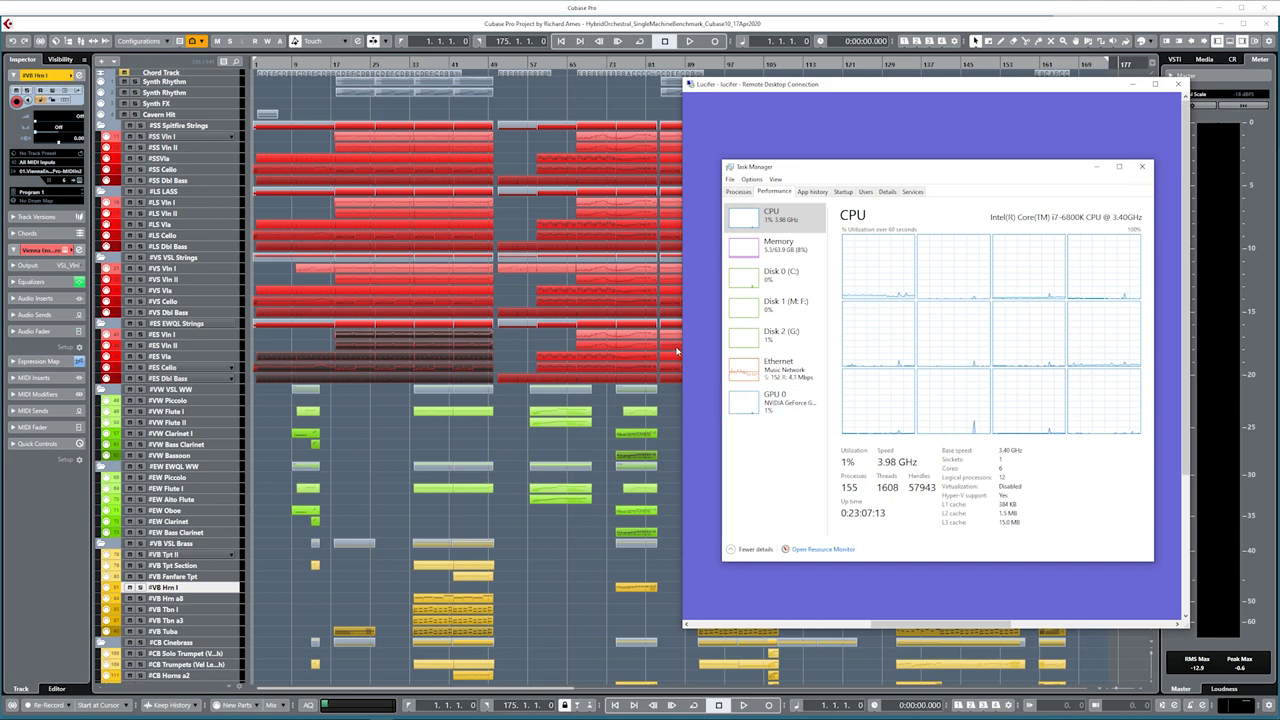
# Bring up the Rhombus remote desktop alongside Lucifer's, leaving the Lucifer window active
pyautogui.hotkey('alt', 'Tab')
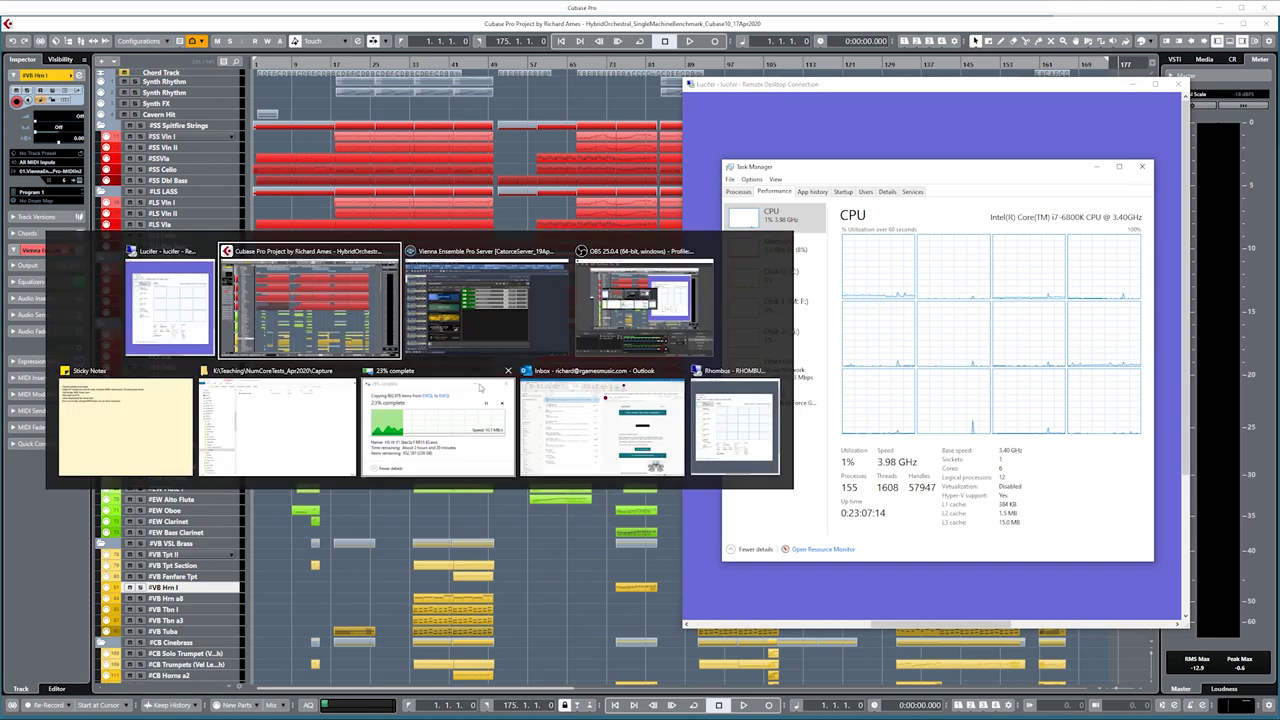
pyautogui.click(711, 406)
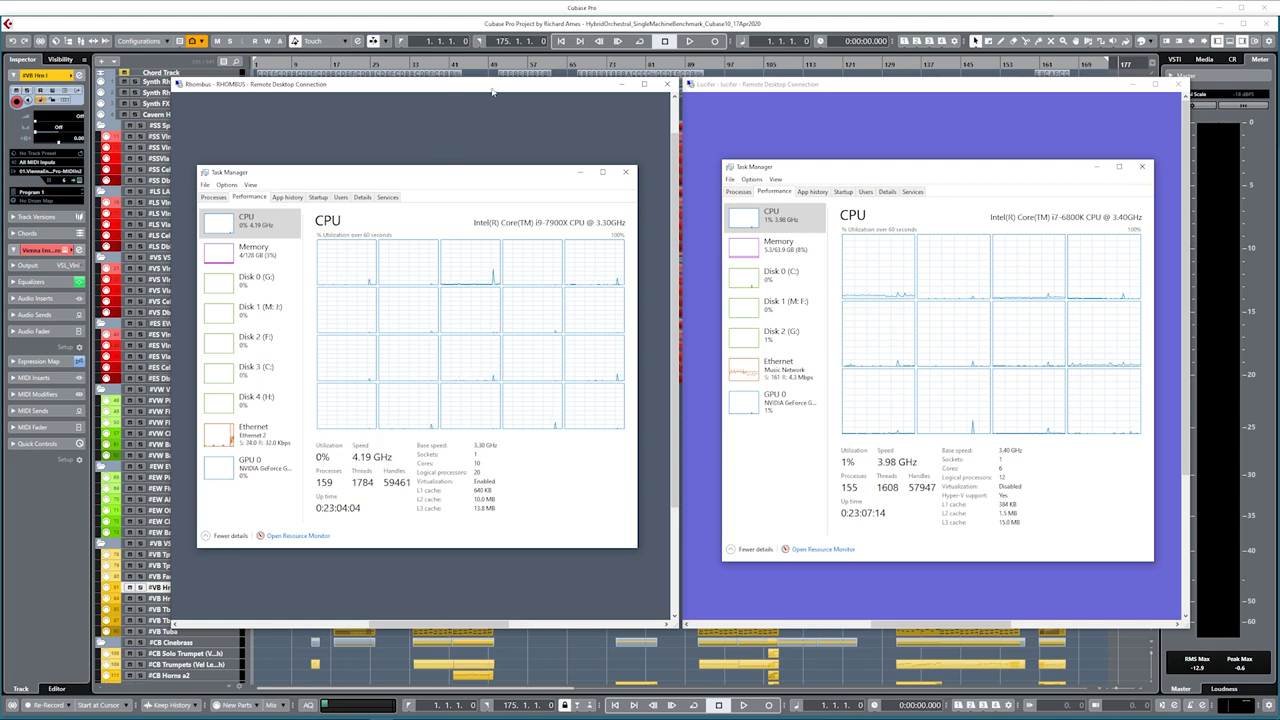
pyautogui.click(783, 86)
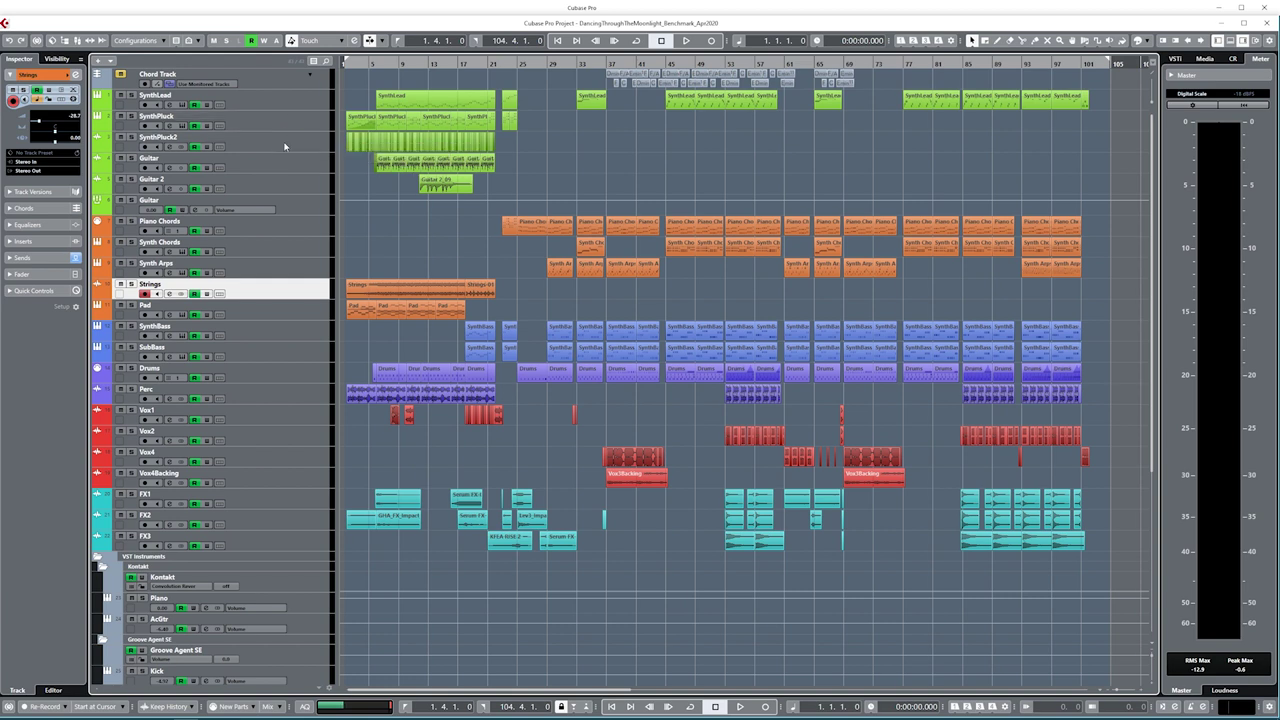
pyautogui.click(291, 218)
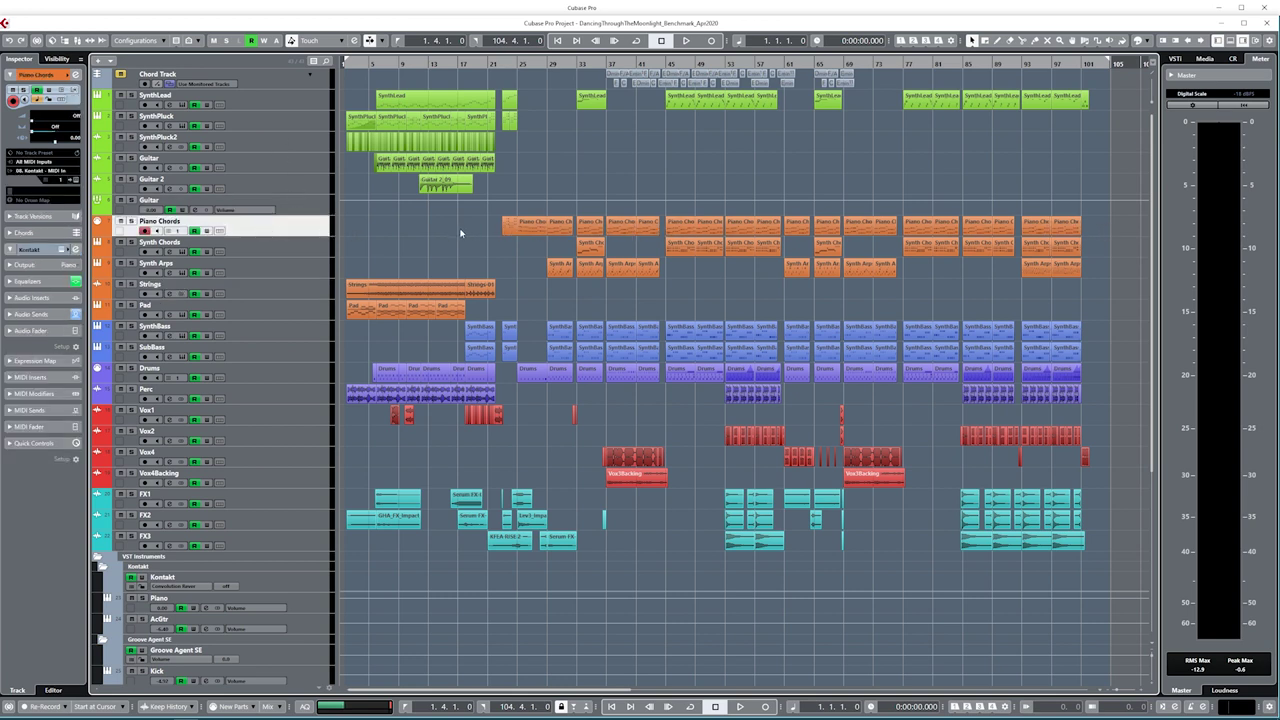
pyautogui.click(273, 375)
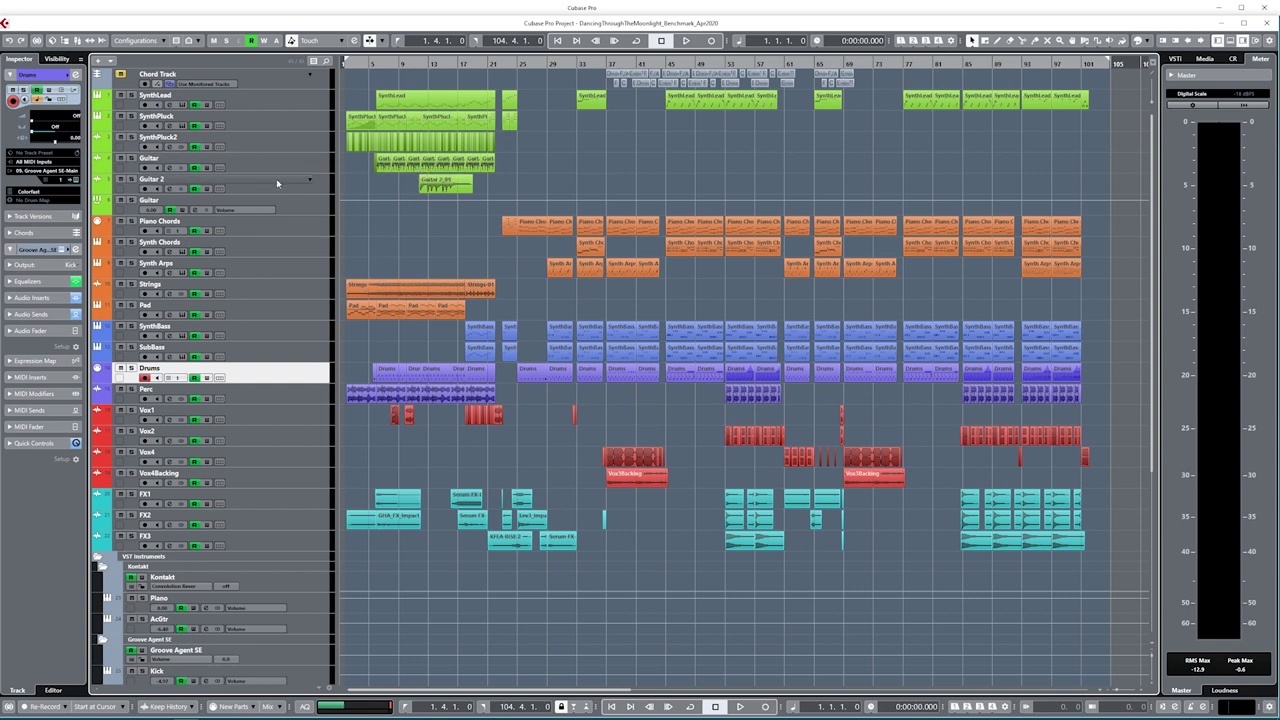
pyautogui.click(298, 203)
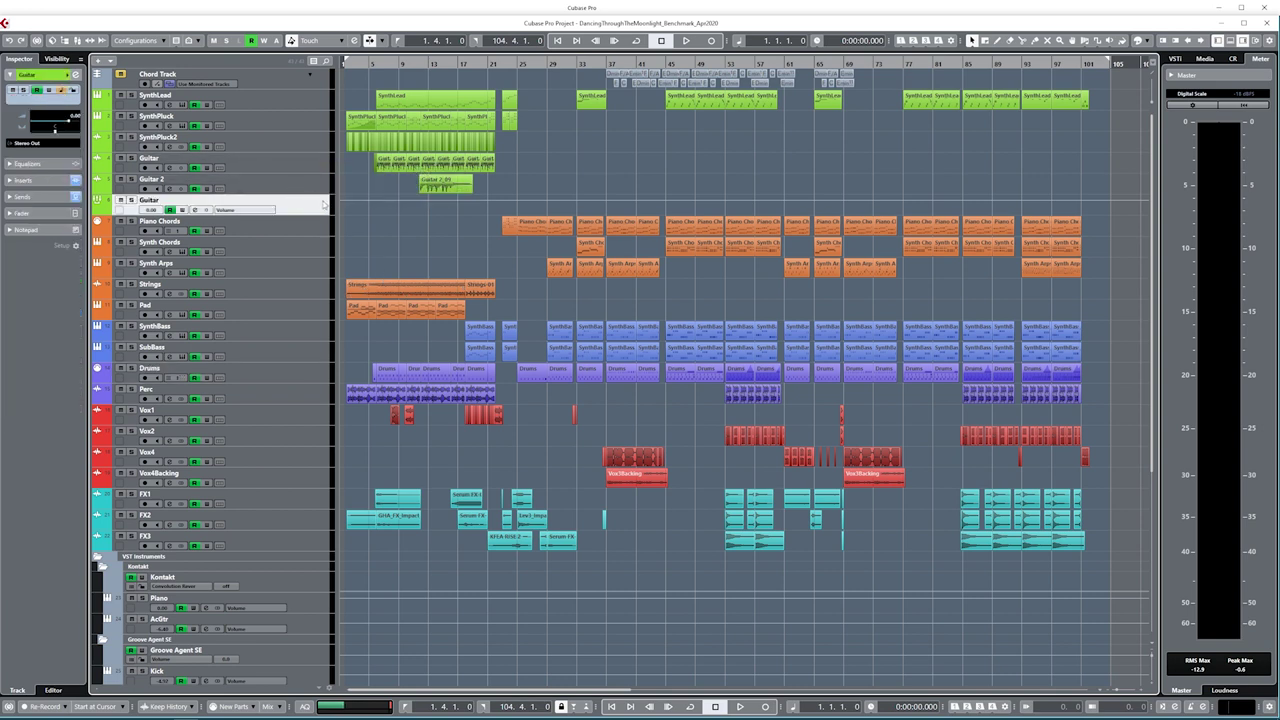
pyautogui.click(280, 287)
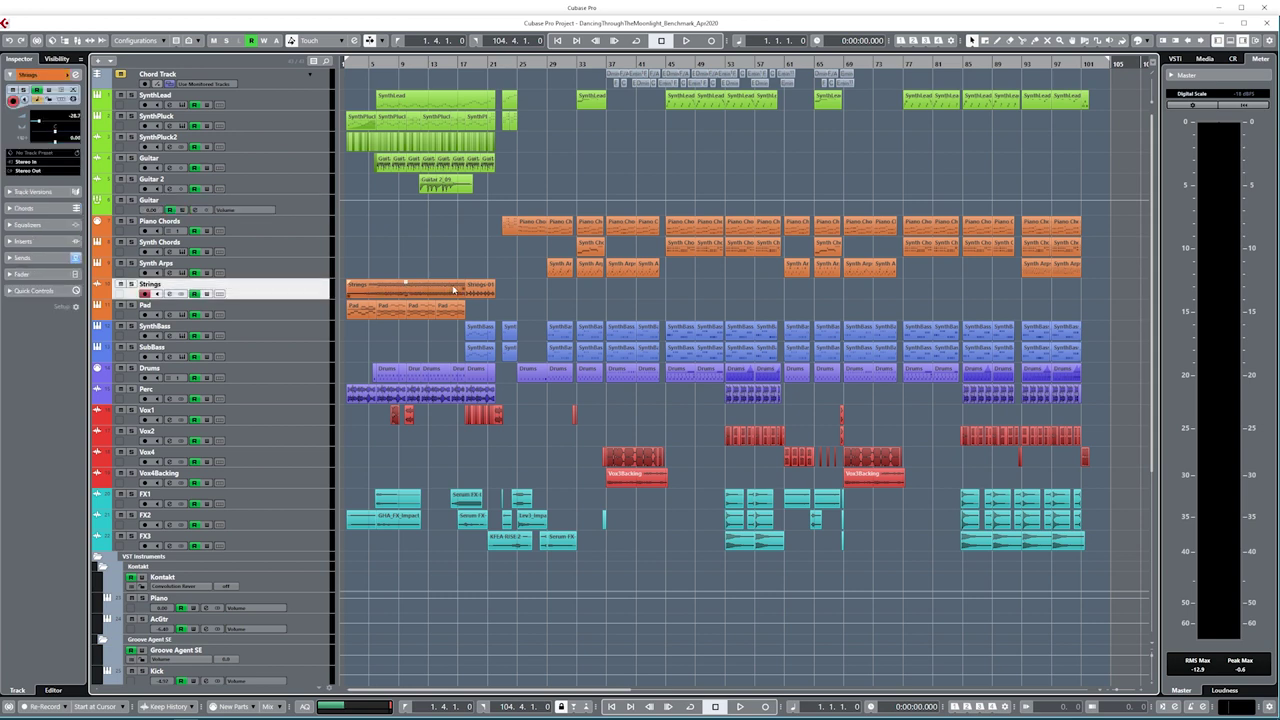
pyautogui.click(291, 398)
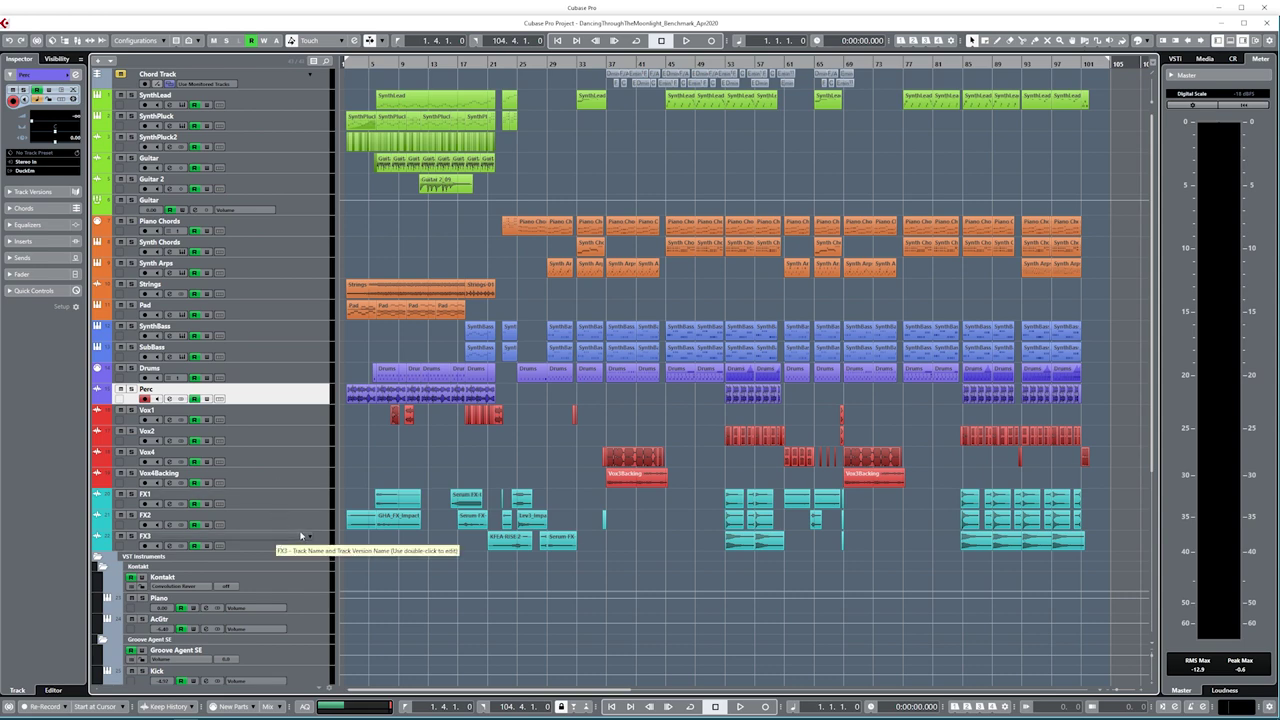
pyautogui.scroll(-5, 300, 536)
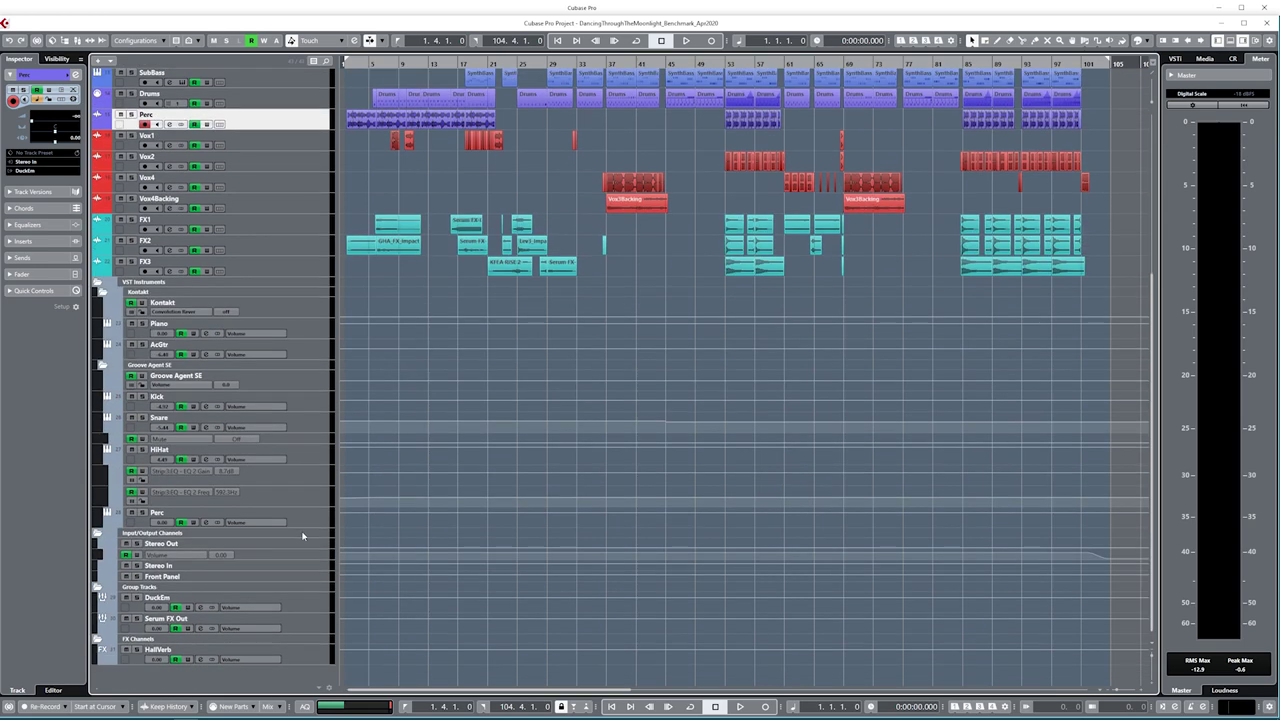
pyautogui.click(306, 603)
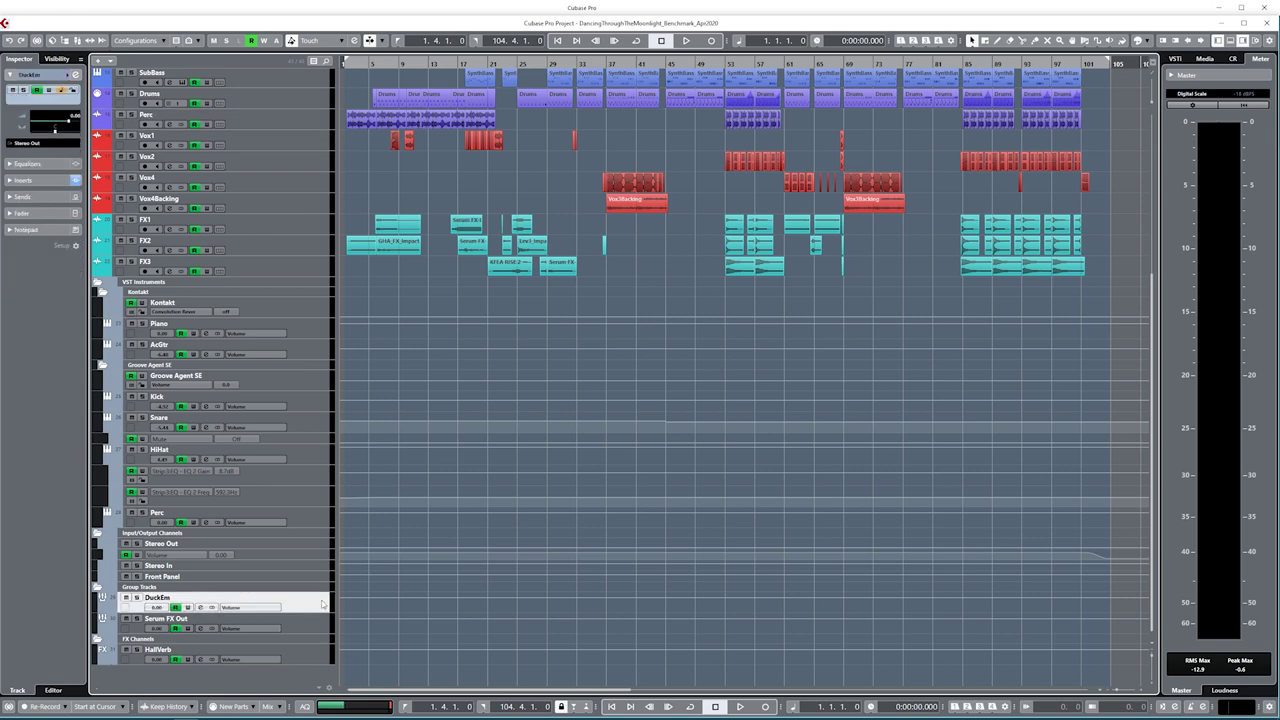
pyautogui.scroll(5, 407, 597)
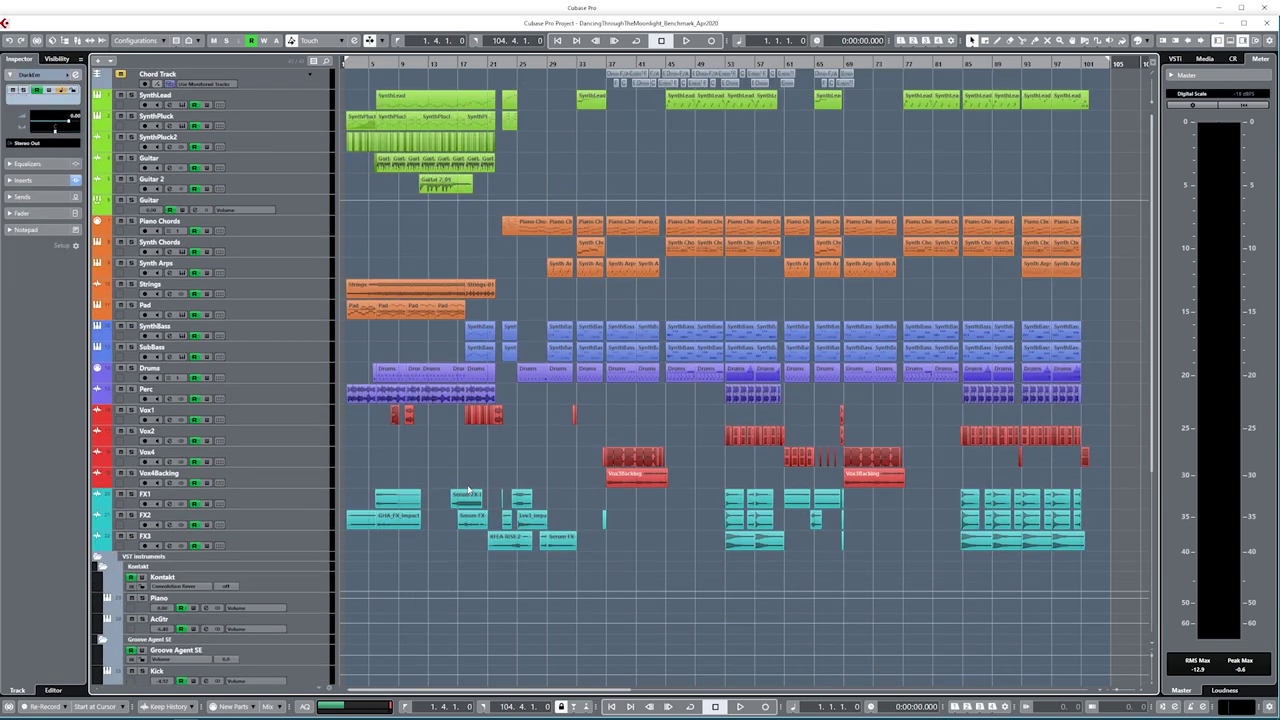
# Check the Ozone insert in the MixConsole, show the Audio Performance meter, and start playback
pyautogui.press('F3')
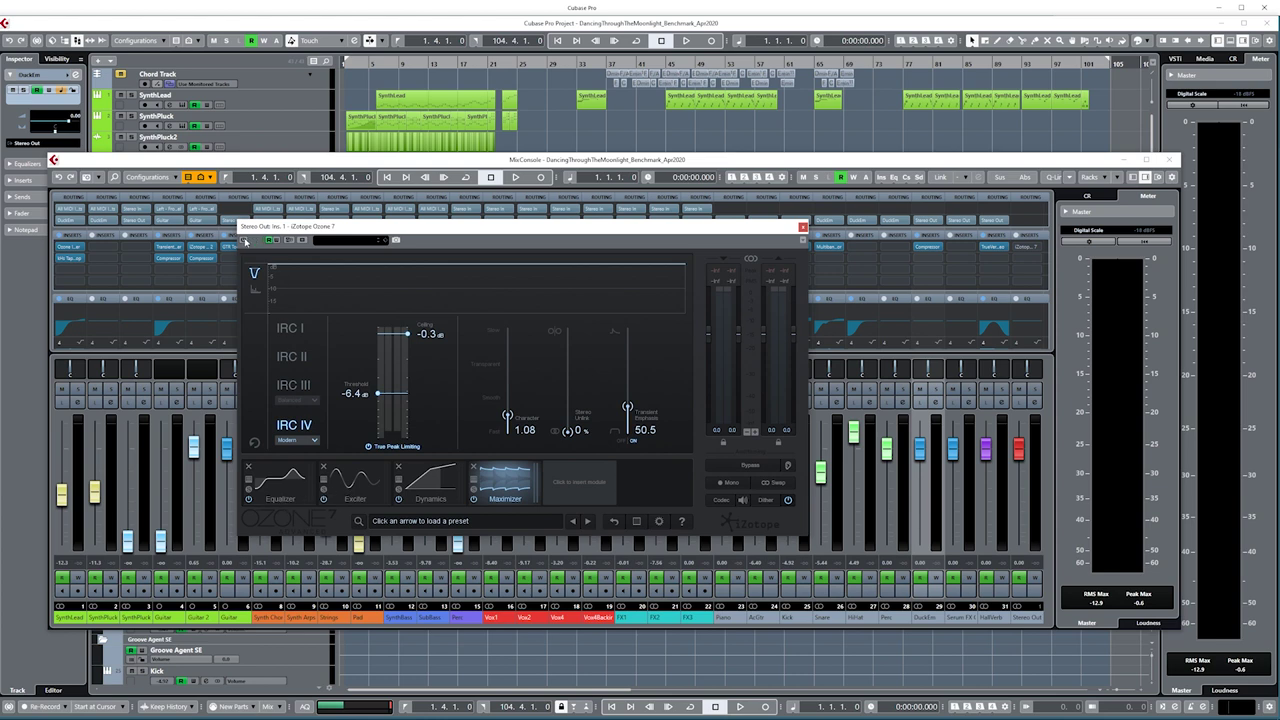
pyautogui.press('F12')
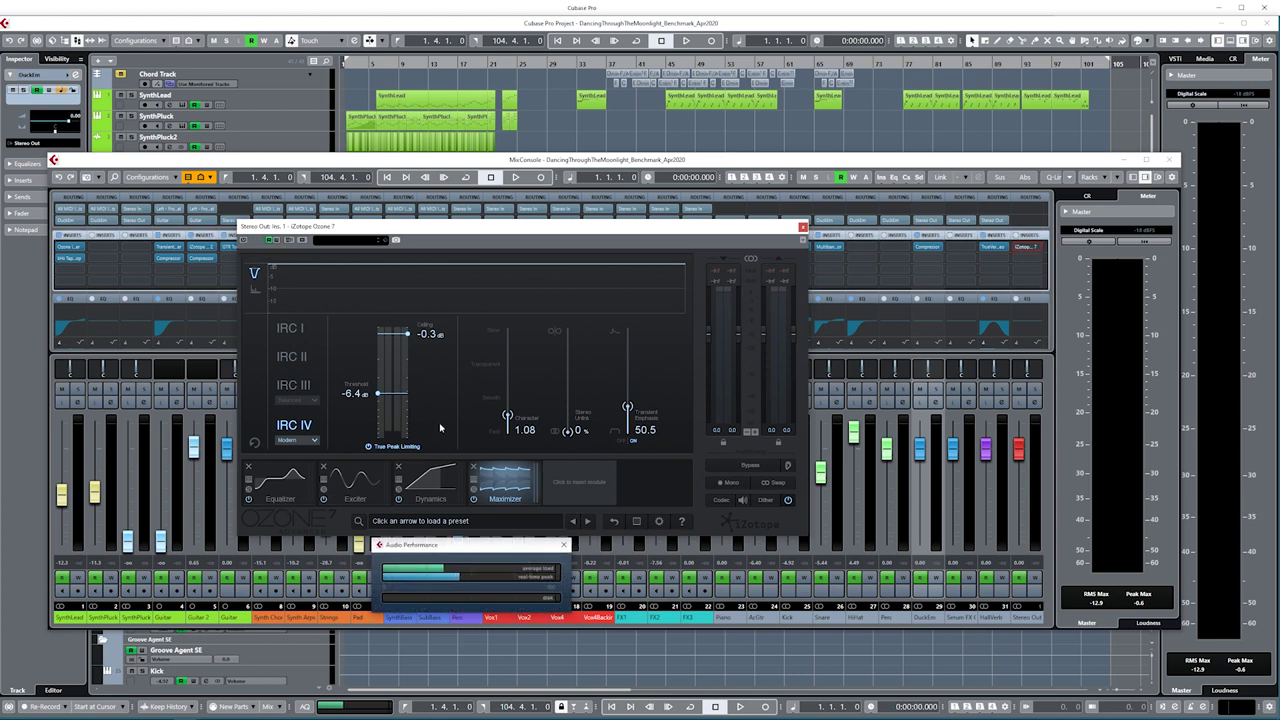
pyautogui.click(243, 228)
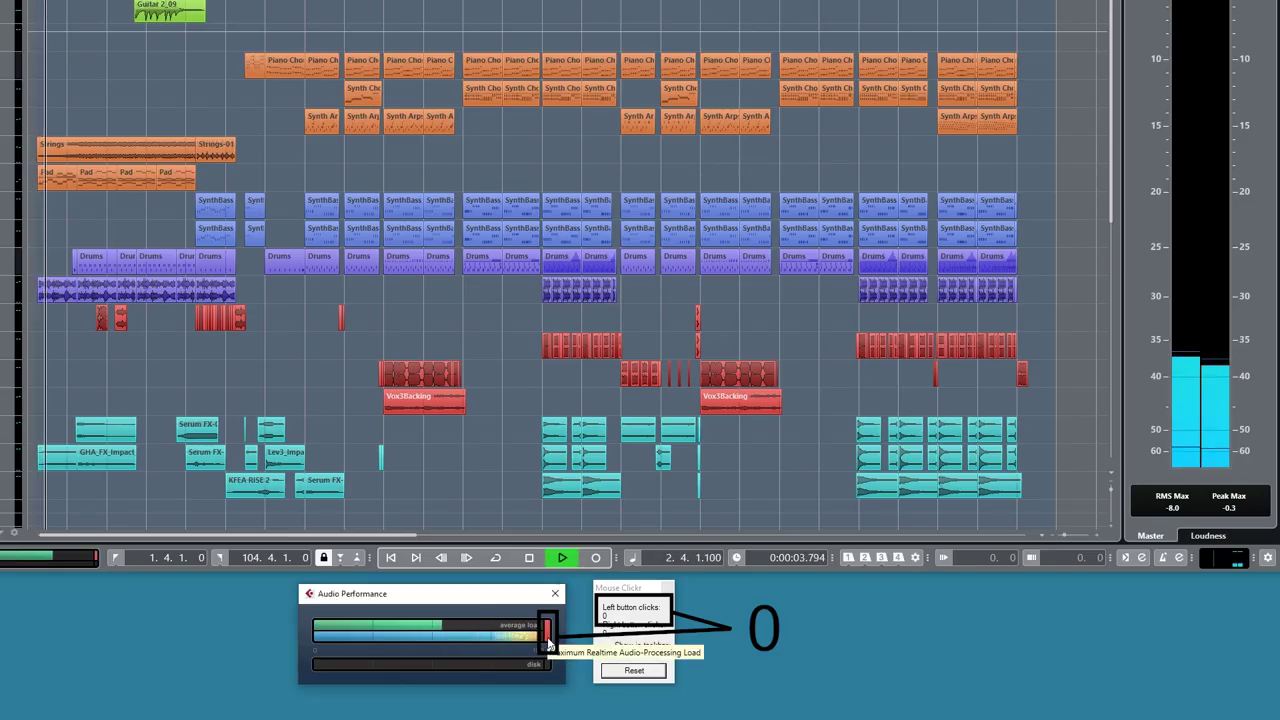
# Clear each red real-time peak indicator during playback until the click counter reaches 44
pyautogui.click(547, 640)
pyautogui.click(547, 640)
pyautogui.click(547, 640)
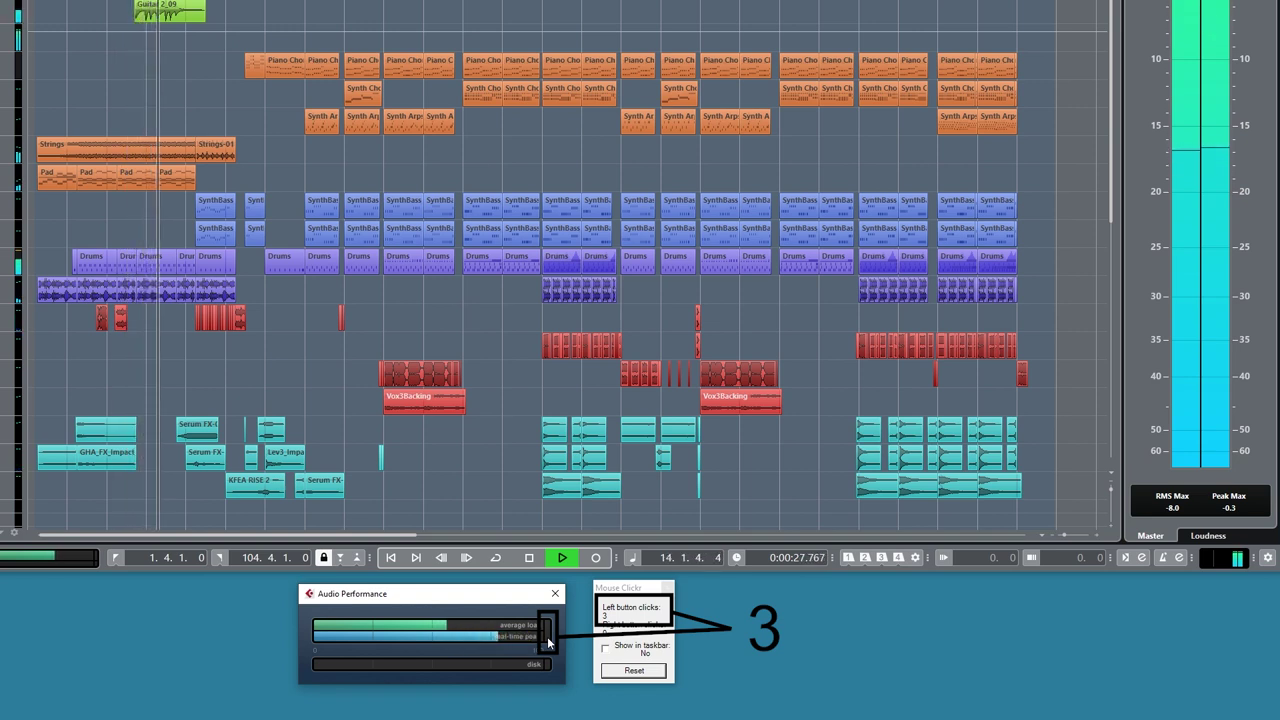
pyautogui.click(547, 640)
pyautogui.click(547, 640)
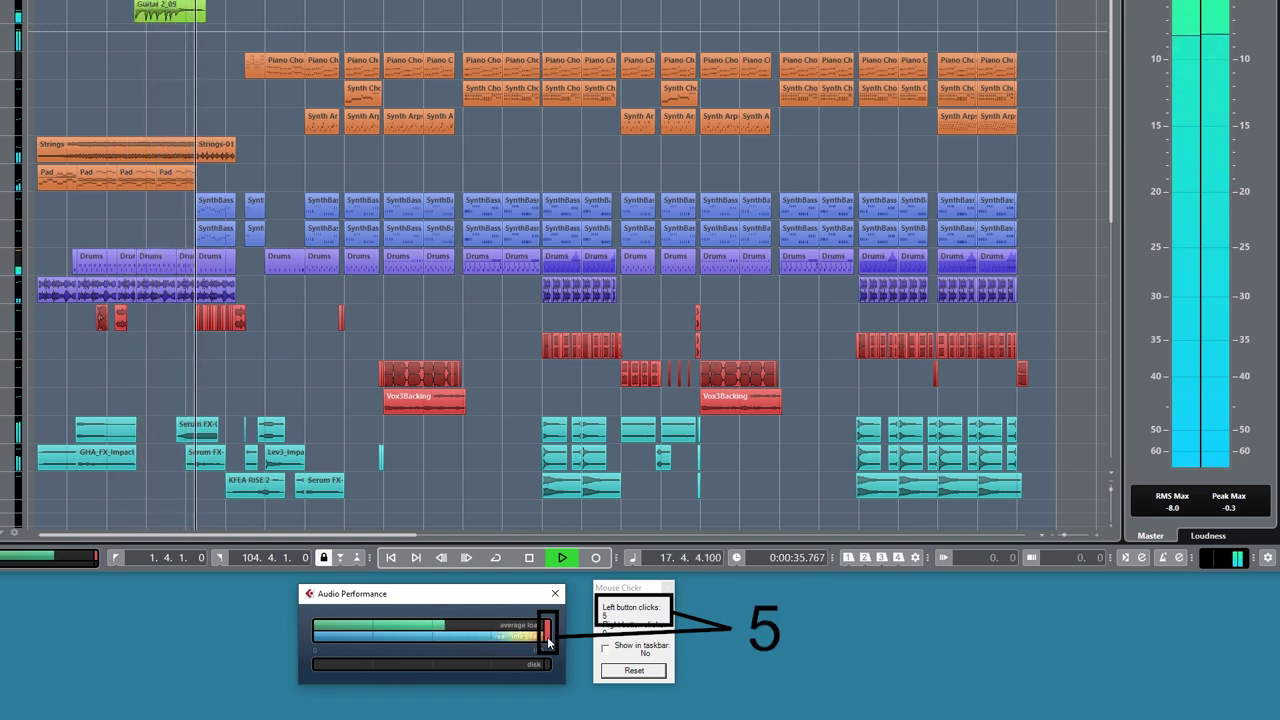
pyautogui.click(547, 640)
pyautogui.click(547, 640)
pyautogui.click(547, 640)
pyautogui.click(547, 640)
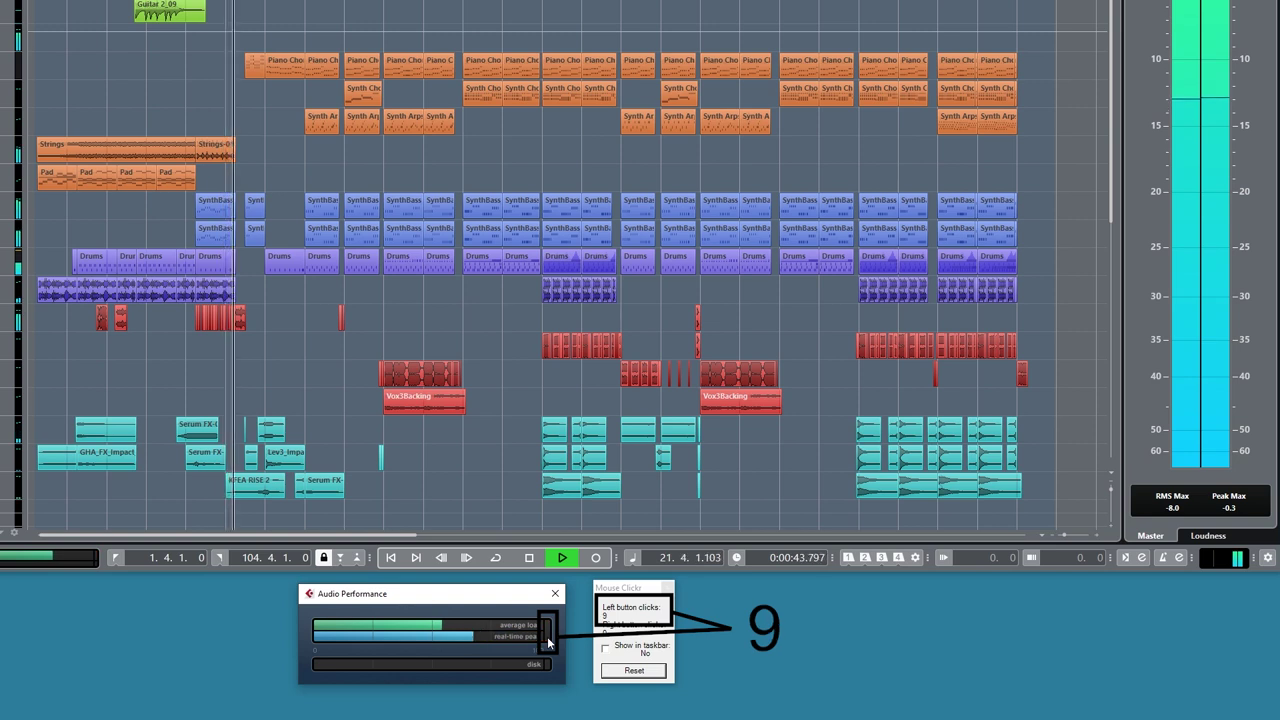
pyautogui.click(547, 640)
pyautogui.click(547, 640)
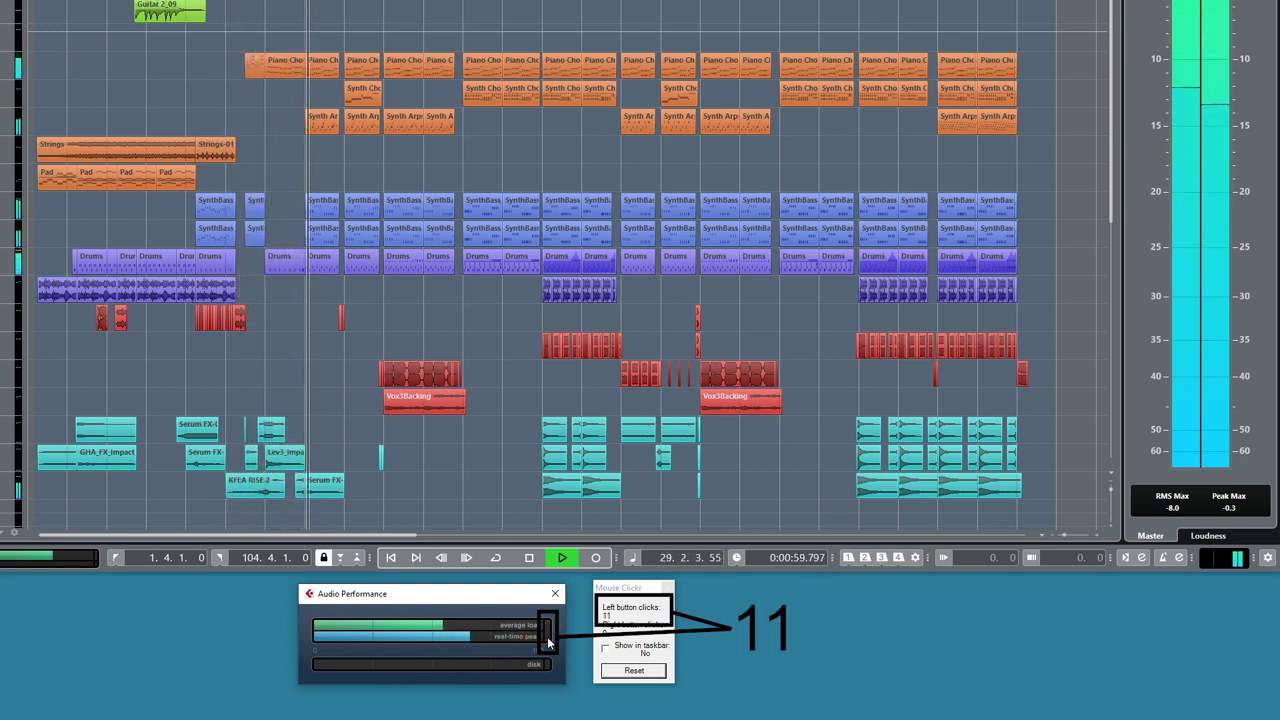
pyautogui.click(547, 640)
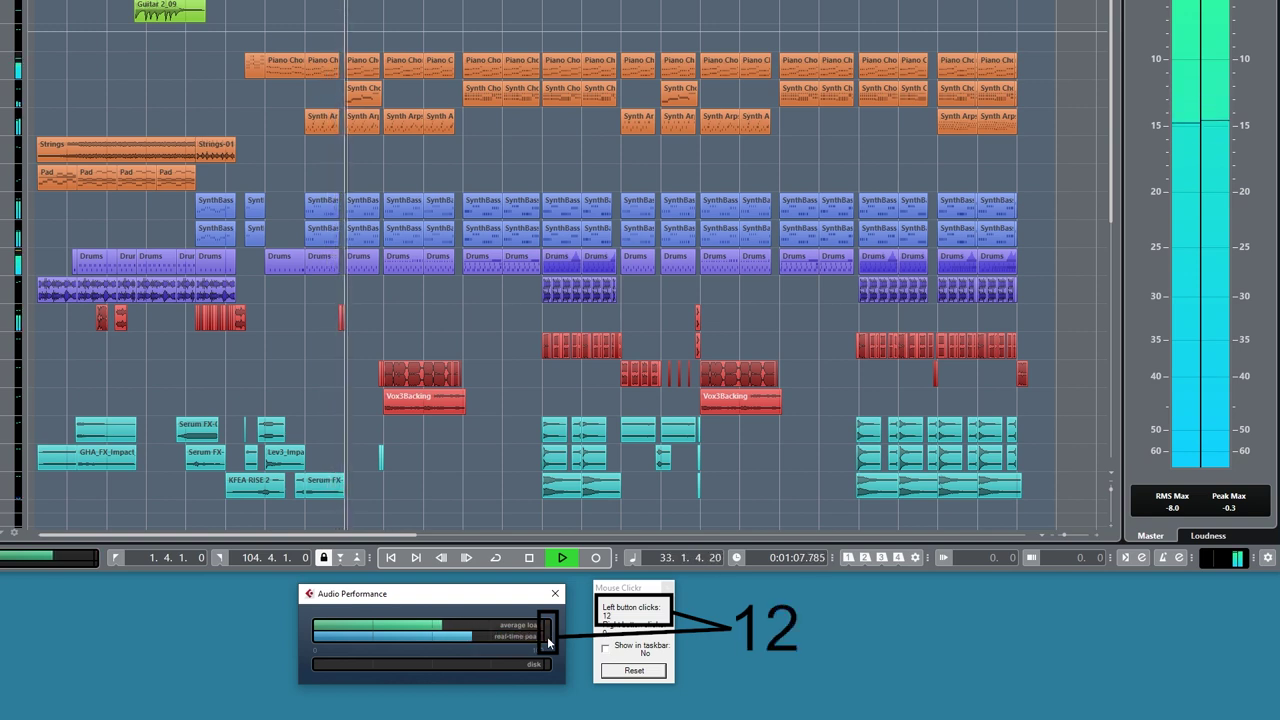
pyautogui.click(547, 640)
pyautogui.click(547, 640)
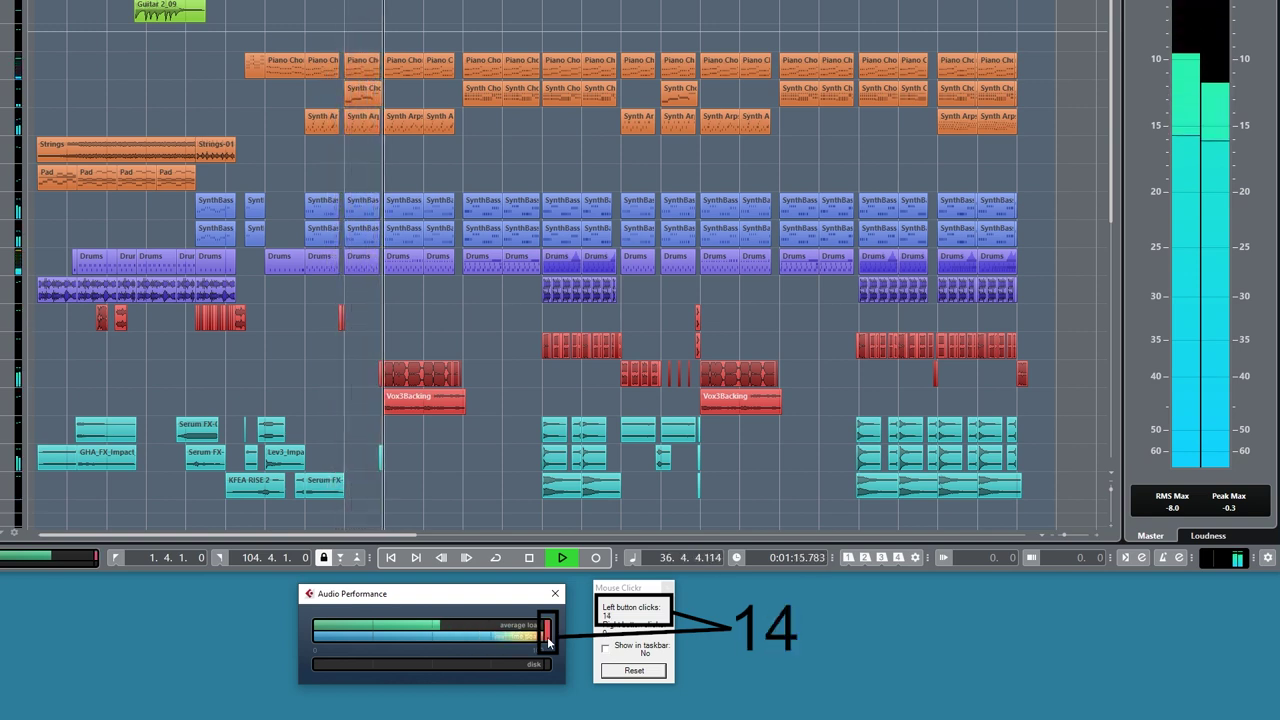
pyautogui.click(547, 640)
pyautogui.click(547, 640)
pyautogui.click(547, 640)
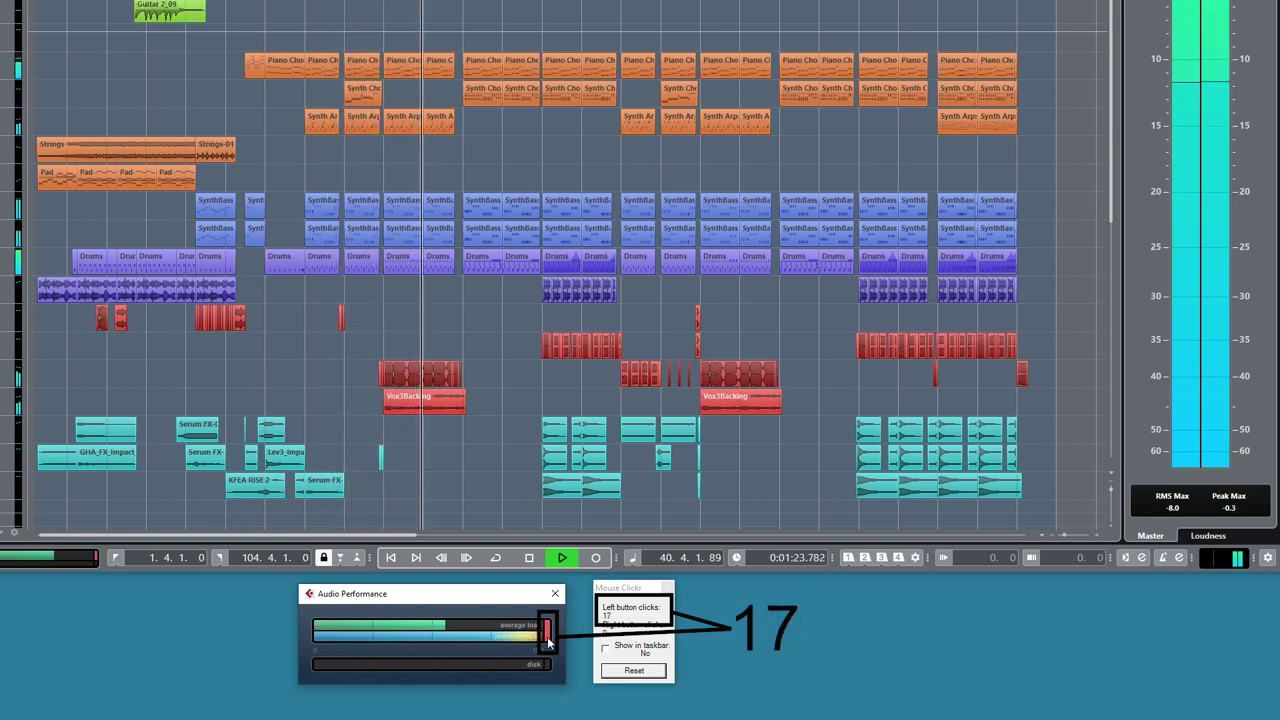
pyautogui.click(547, 640)
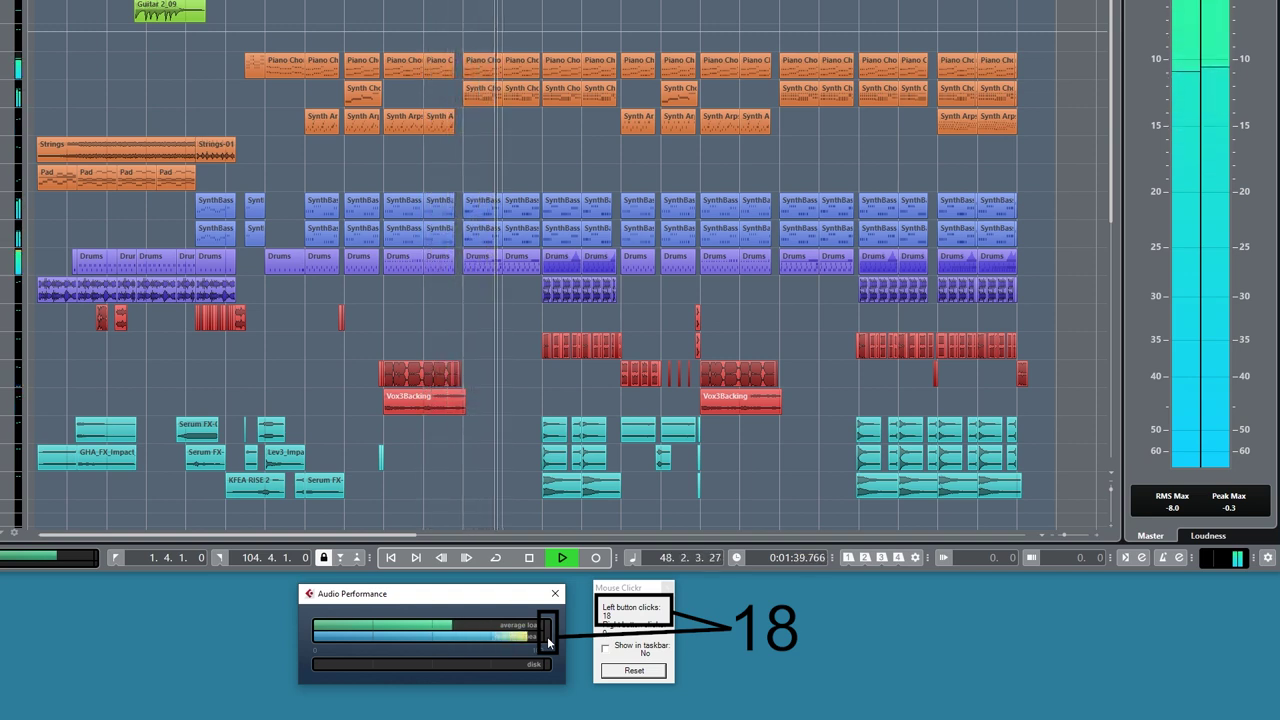
pyautogui.click(547, 640)
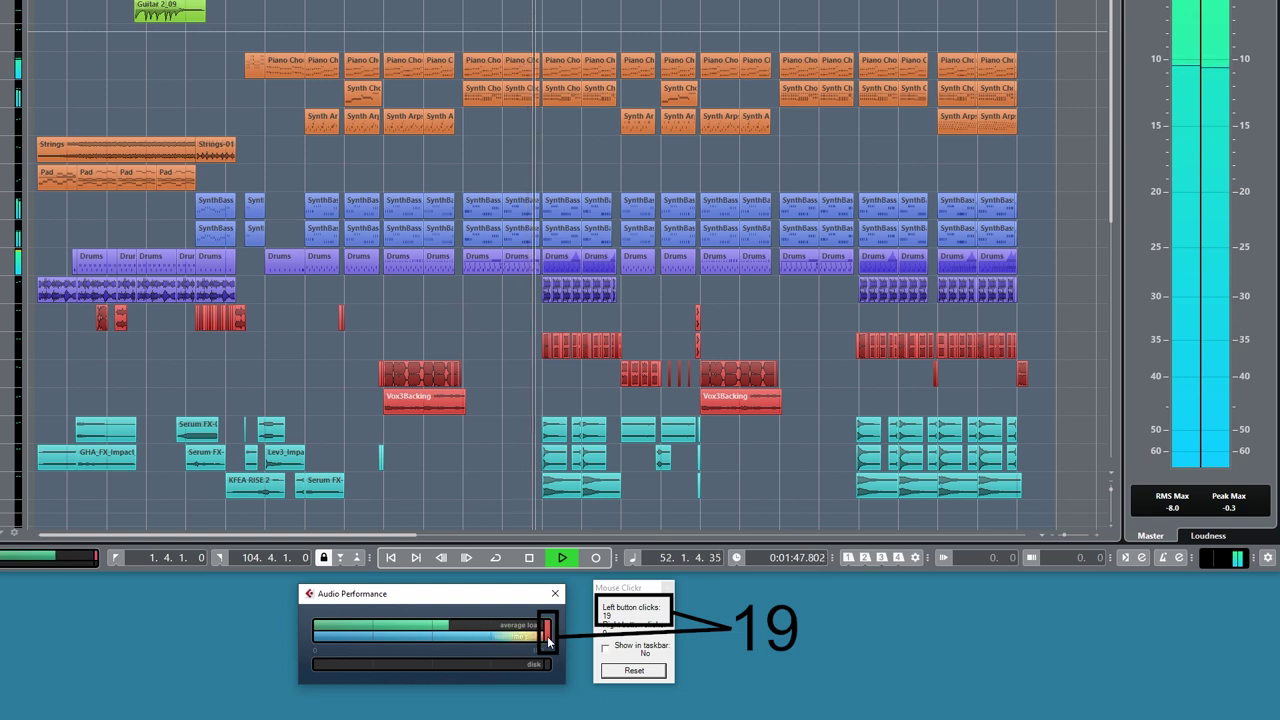
pyautogui.click(547, 640)
pyautogui.click(547, 640)
pyautogui.click(547, 640)
pyautogui.click(547, 640)
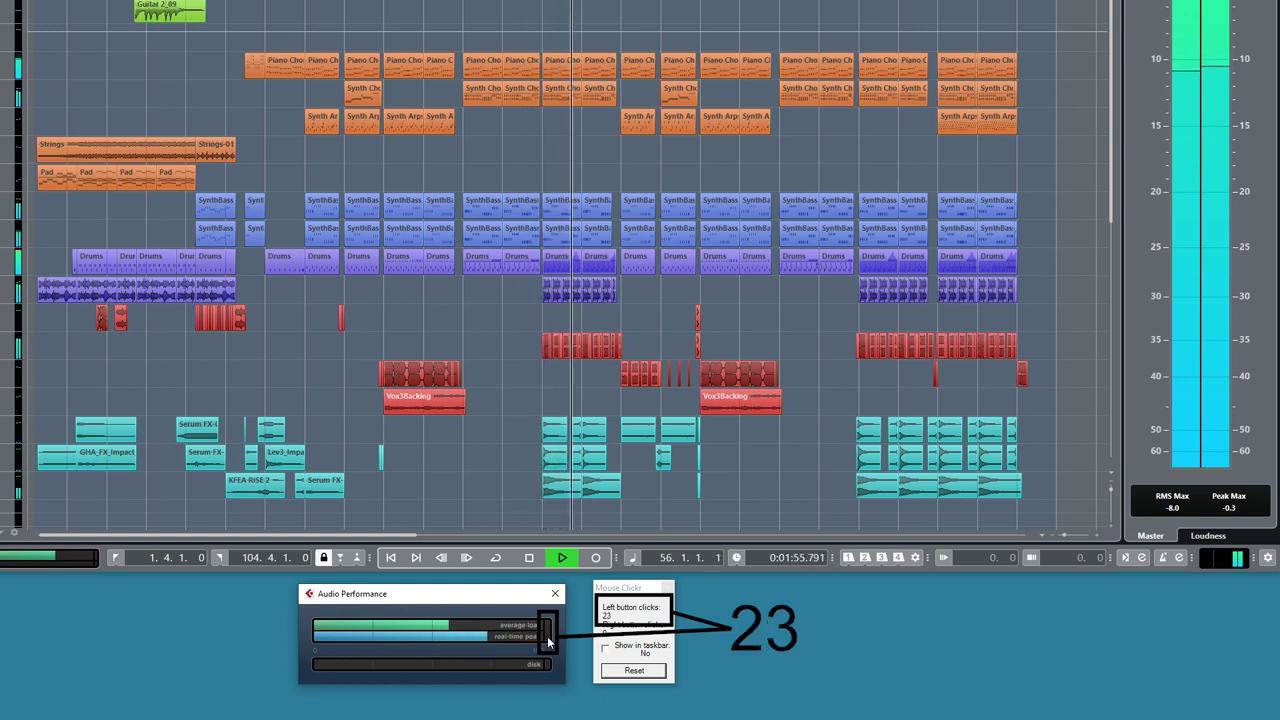
pyautogui.click(547, 640)
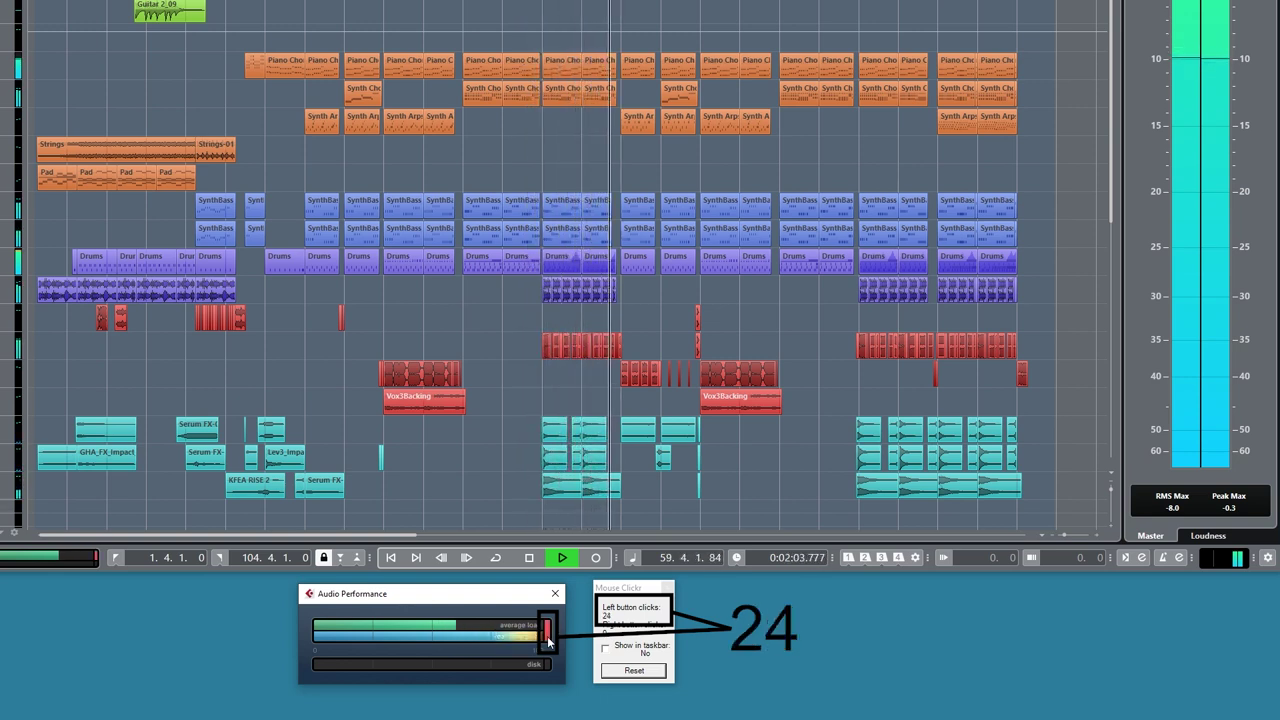
pyautogui.click(547, 640)
pyautogui.click(547, 640)
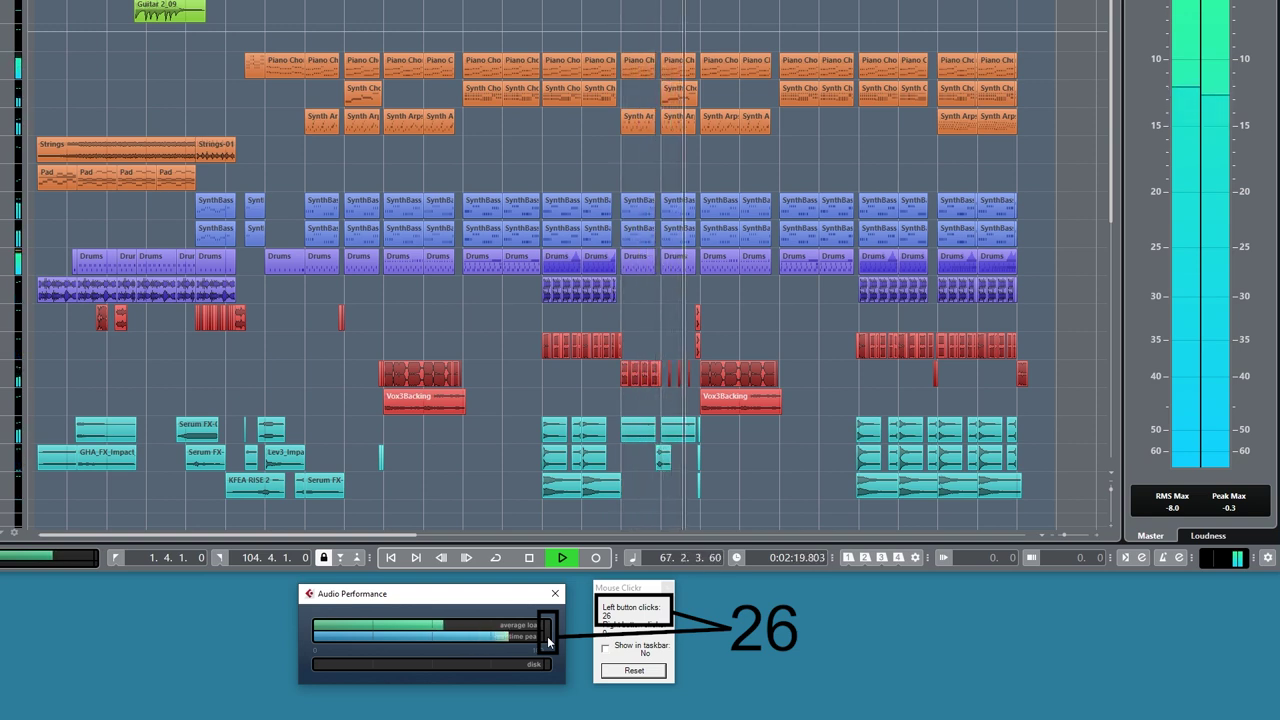
pyautogui.click(547, 640)
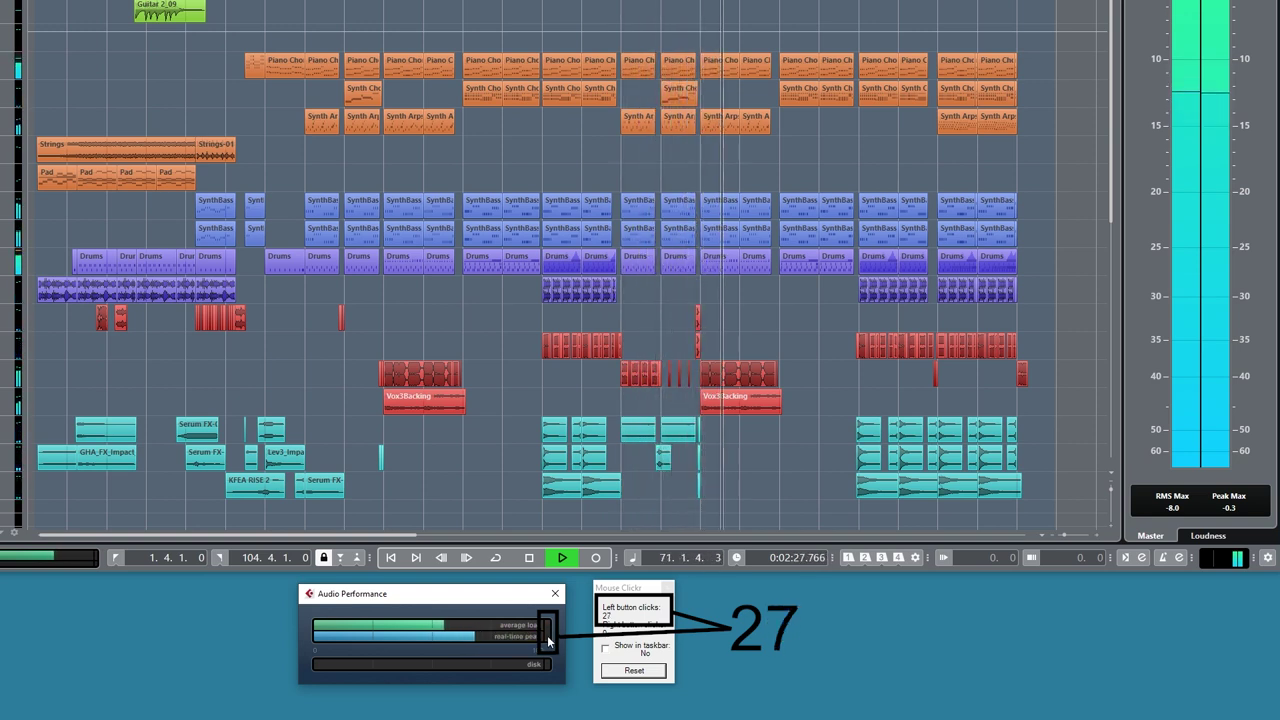
pyautogui.click(547, 640)
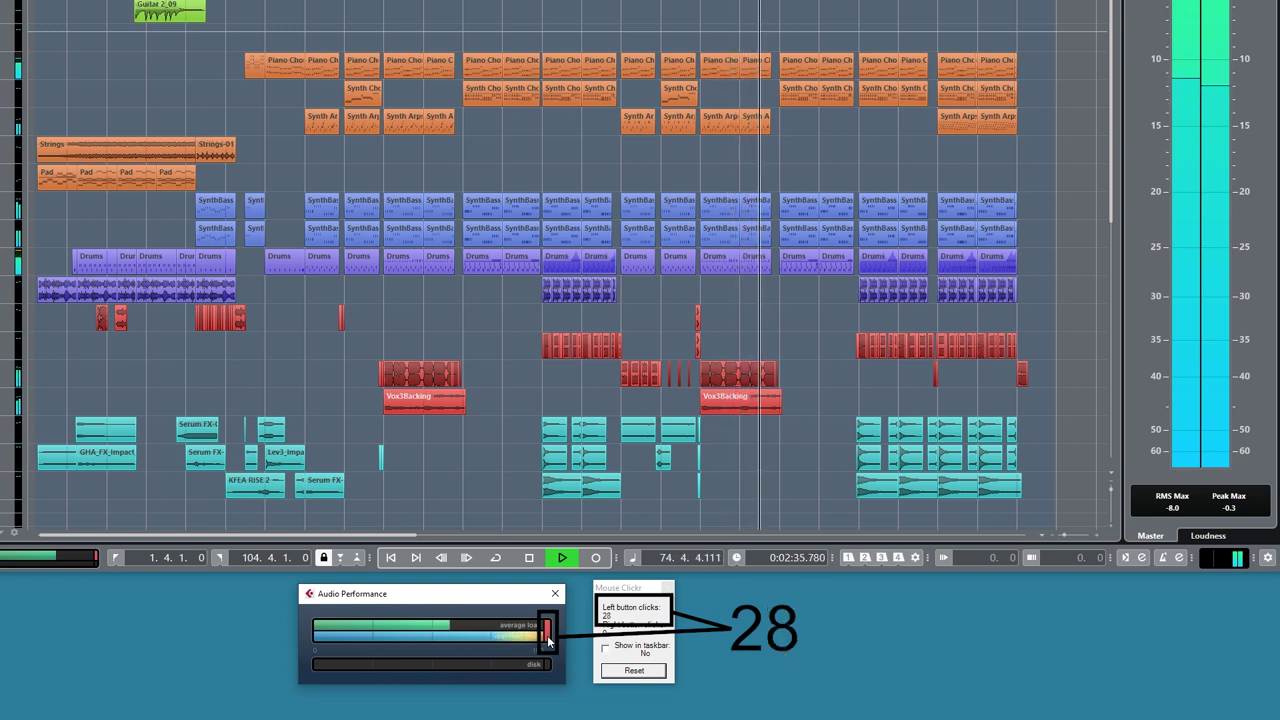
pyautogui.click(547, 640)
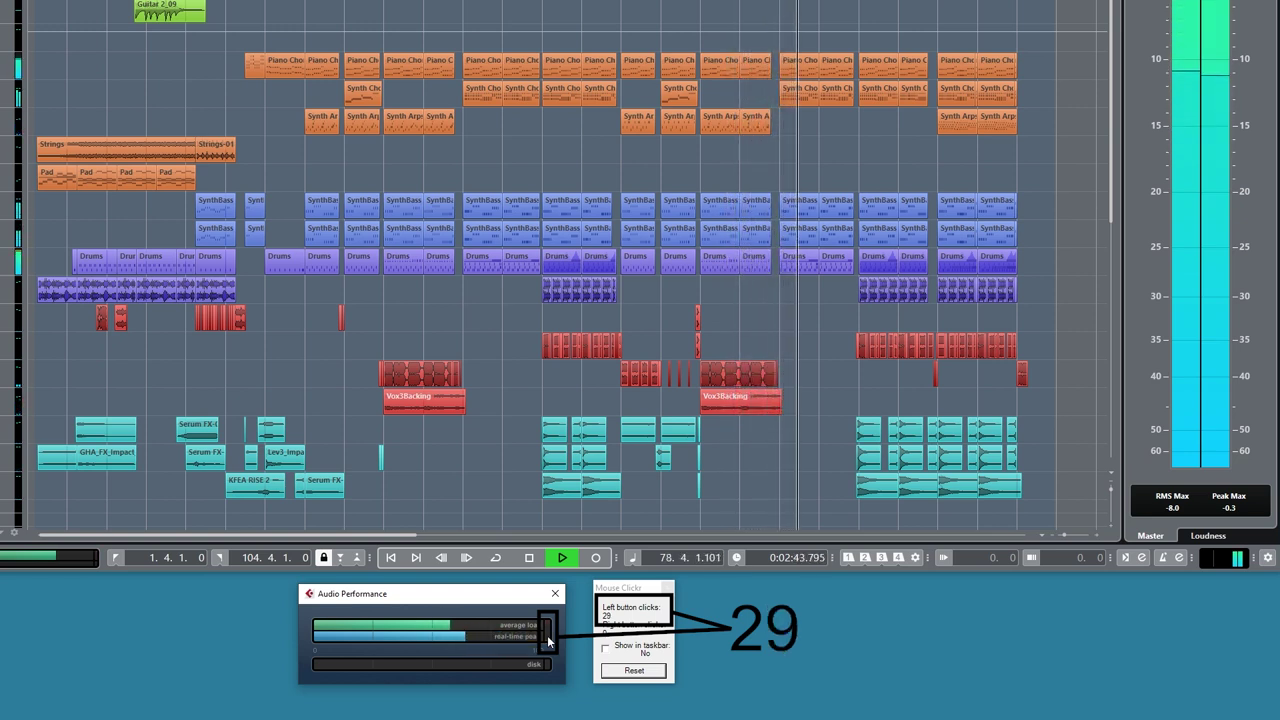
pyautogui.click(547, 640)
pyautogui.click(547, 640)
pyautogui.click(547, 640)
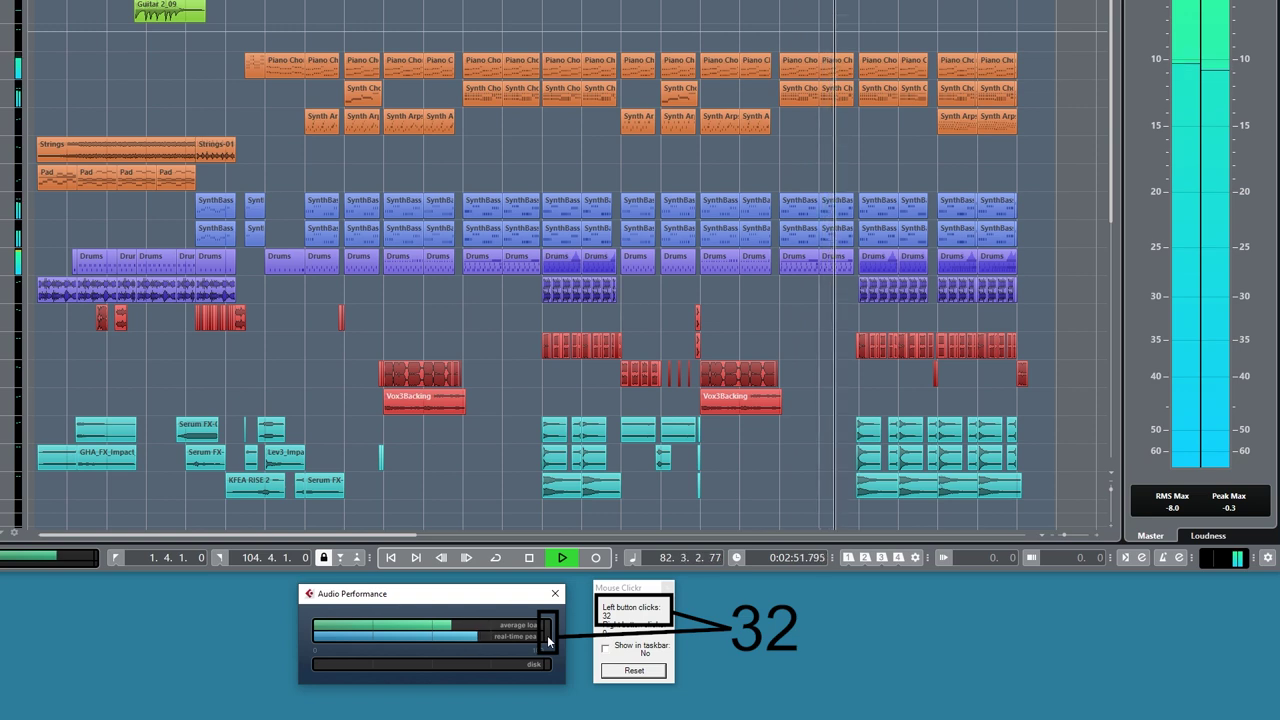
pyautogui.click(547, 640)
pyautogui.click(547, 640)
pyautogui.click(547, 640)
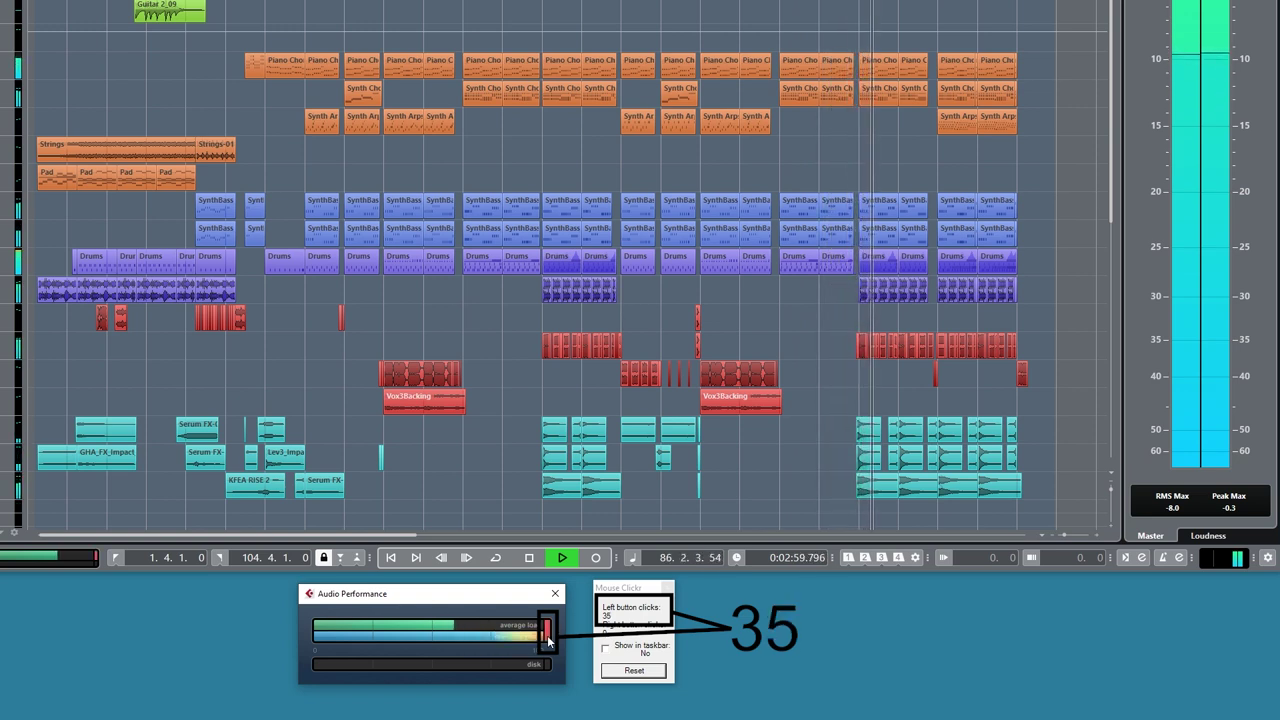
pyautogui.click(547, 640)
pyautogui.click(547, 640)
pyautogui.click(547, 640)
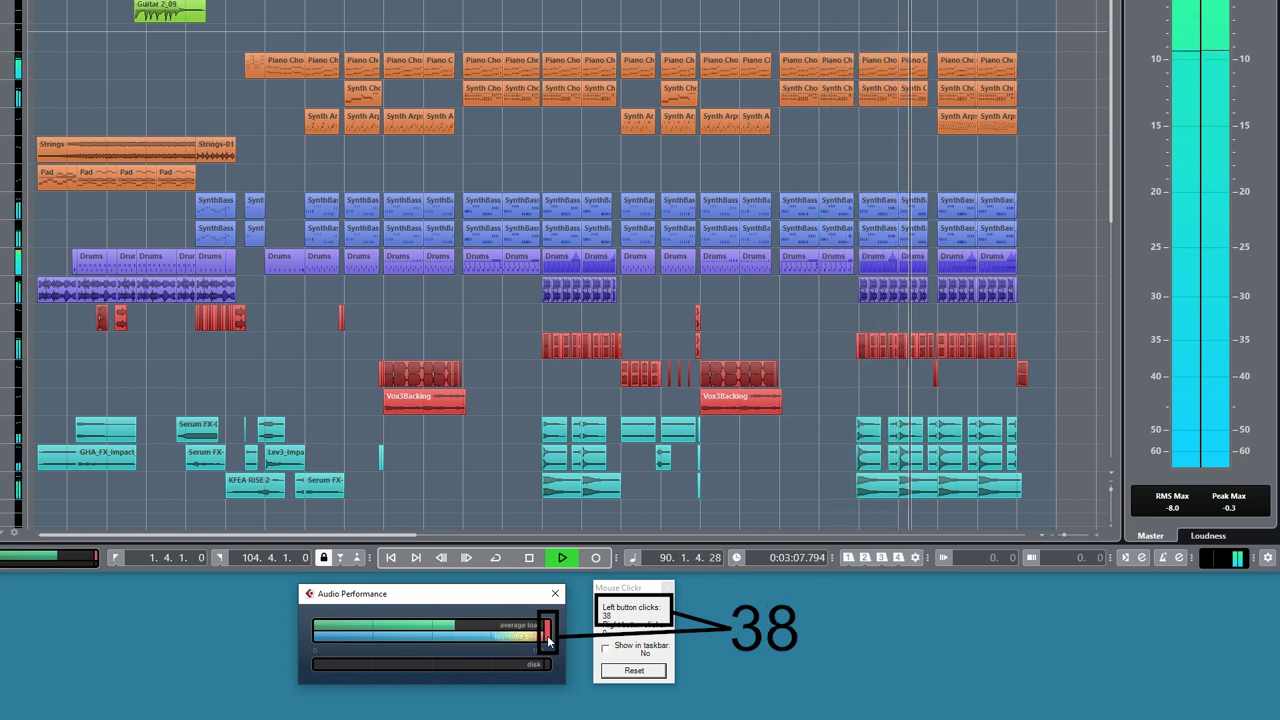
pyautogui.click(547, 640)
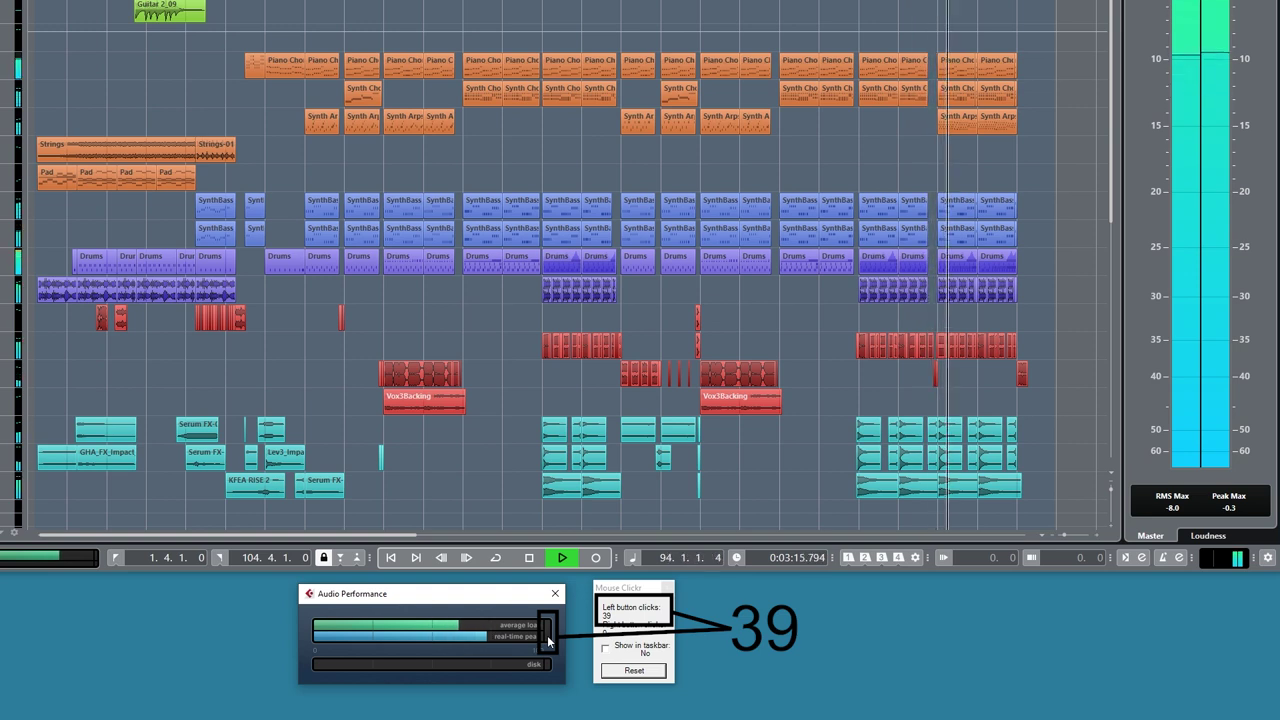
pyautogui.click(547, 640)
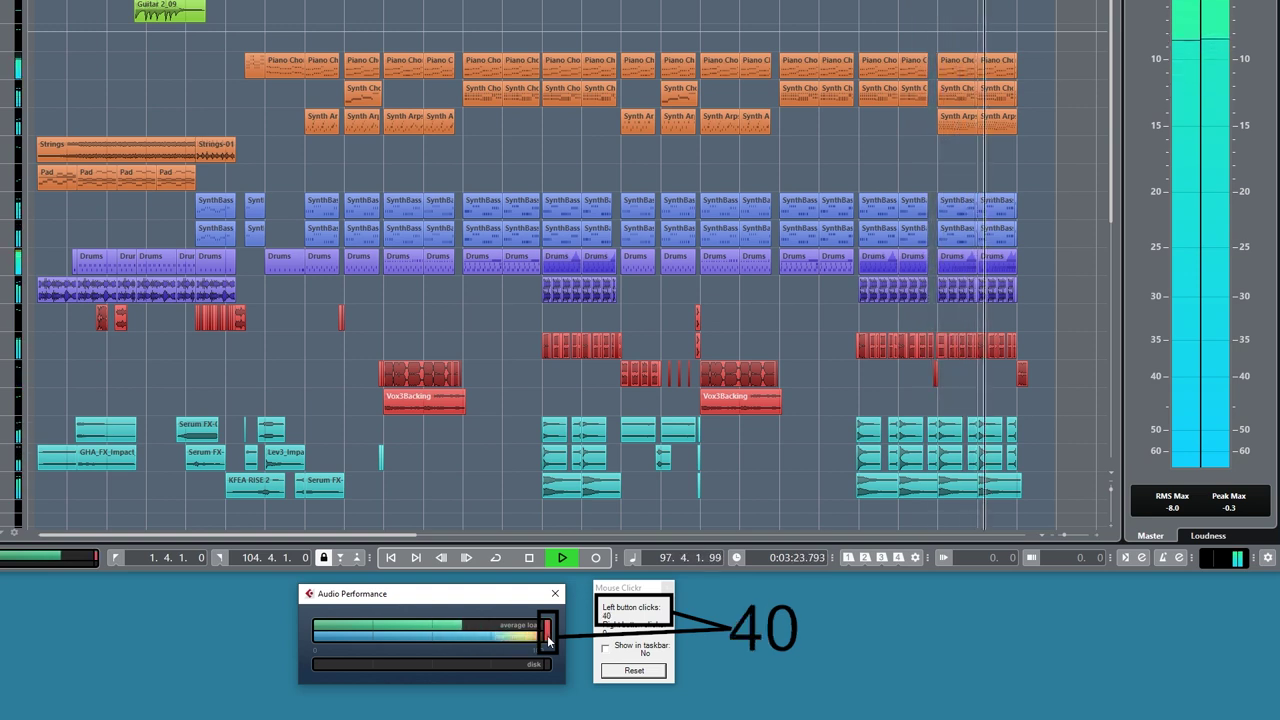
pyautogui.click(547, 640)
pyautogui.click(547, 640)
pyautogui.click(547, 640)
pyautogui.click(547, 640)
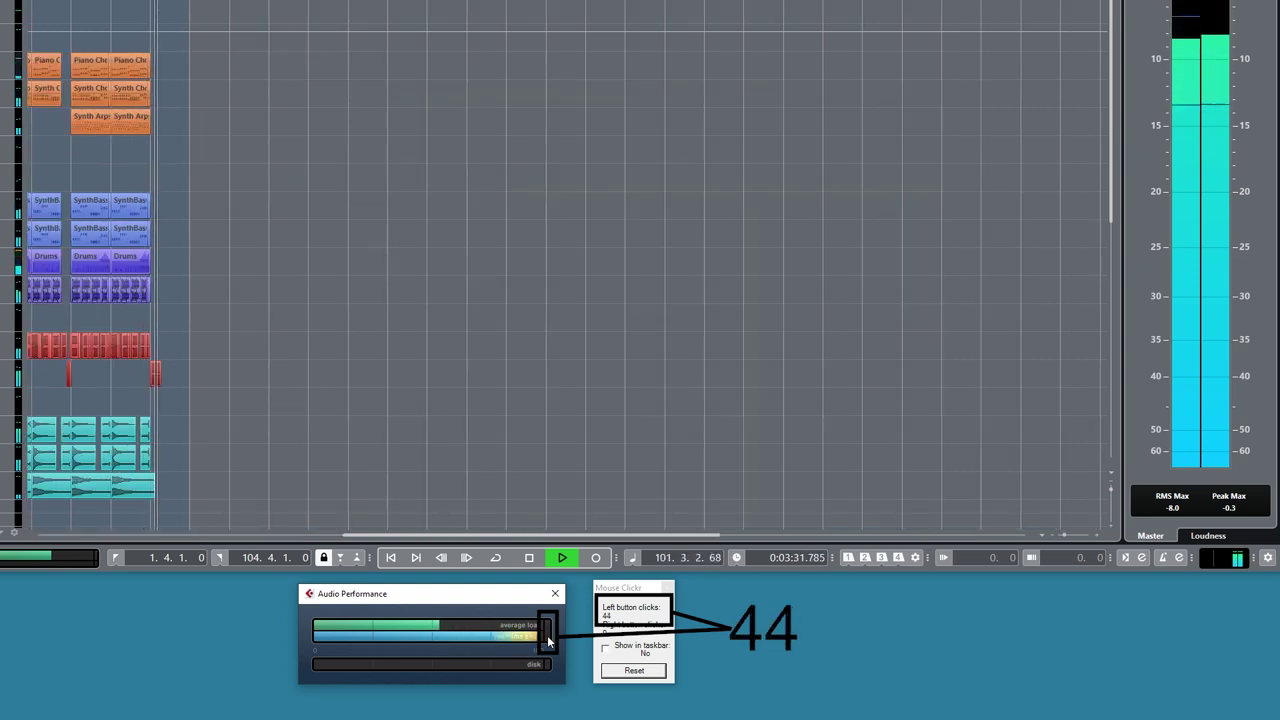